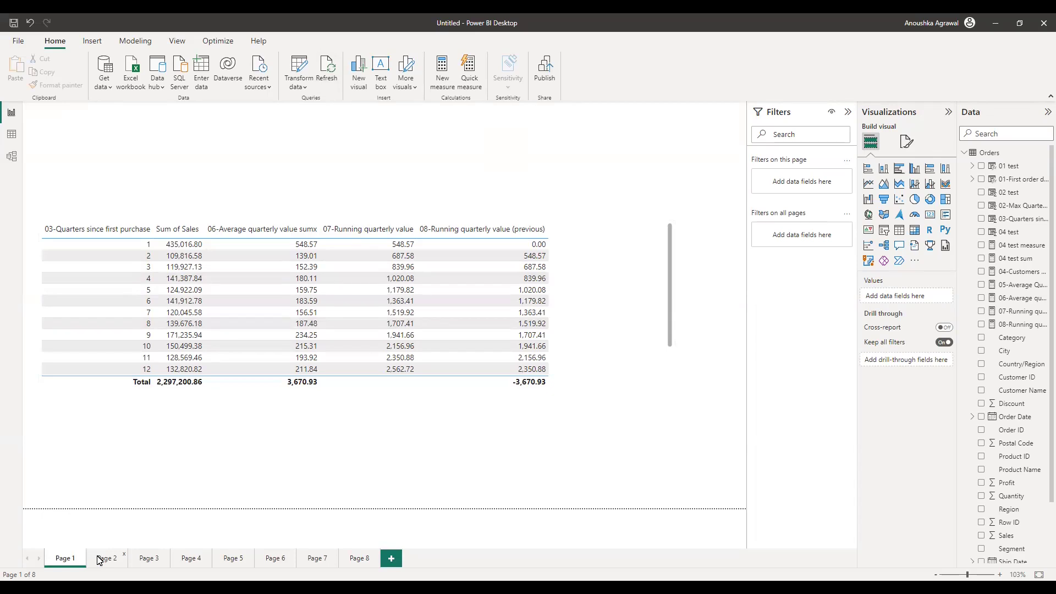
View the running quarterly value chart on Page 2 and the Orders data table, and return to the report.
left_click(100, 560)
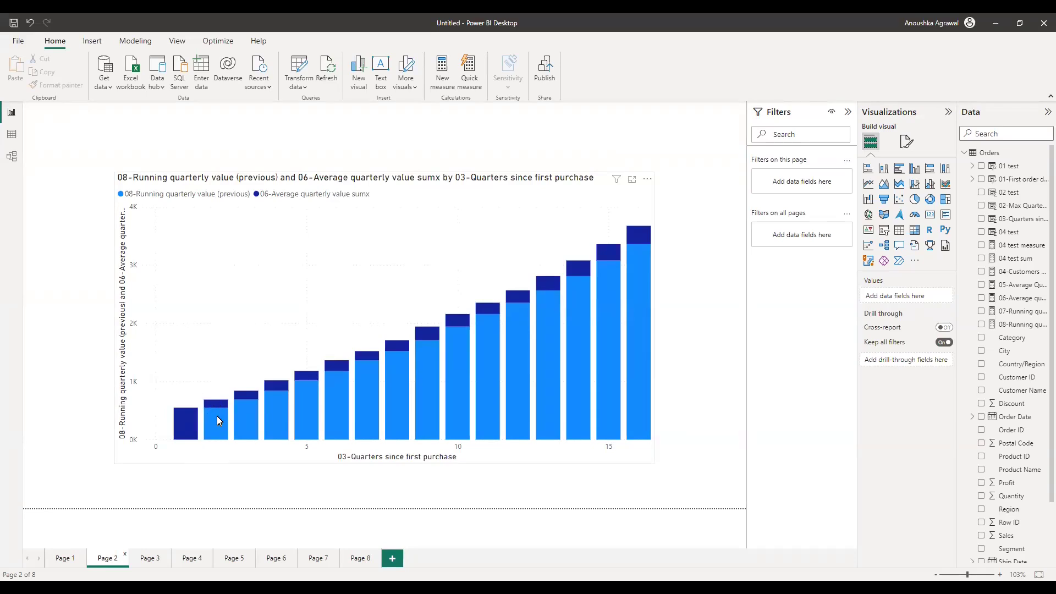
mouse_move(217, 416)
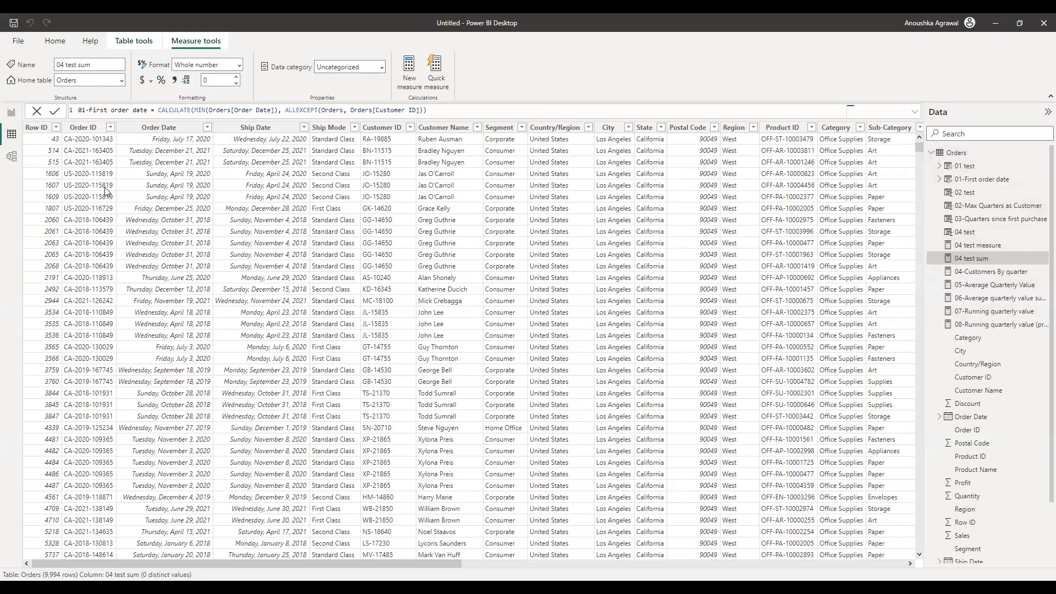
left_click(10, 114)
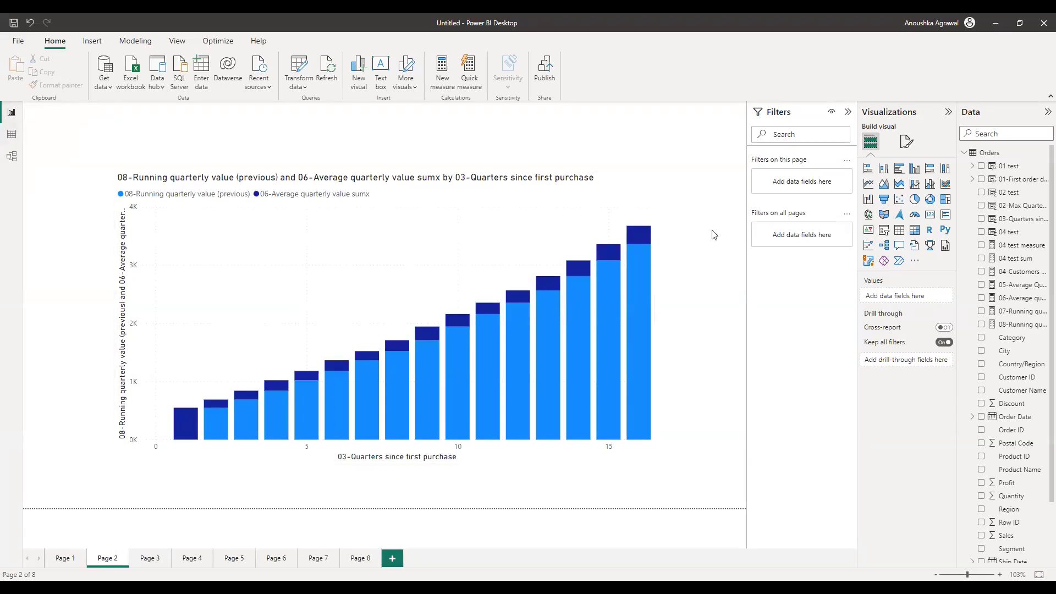
Compare the formulas of the 01-First order date and 01 test columns, including the ALLEXCEPT part.
left_click(1013, 184)
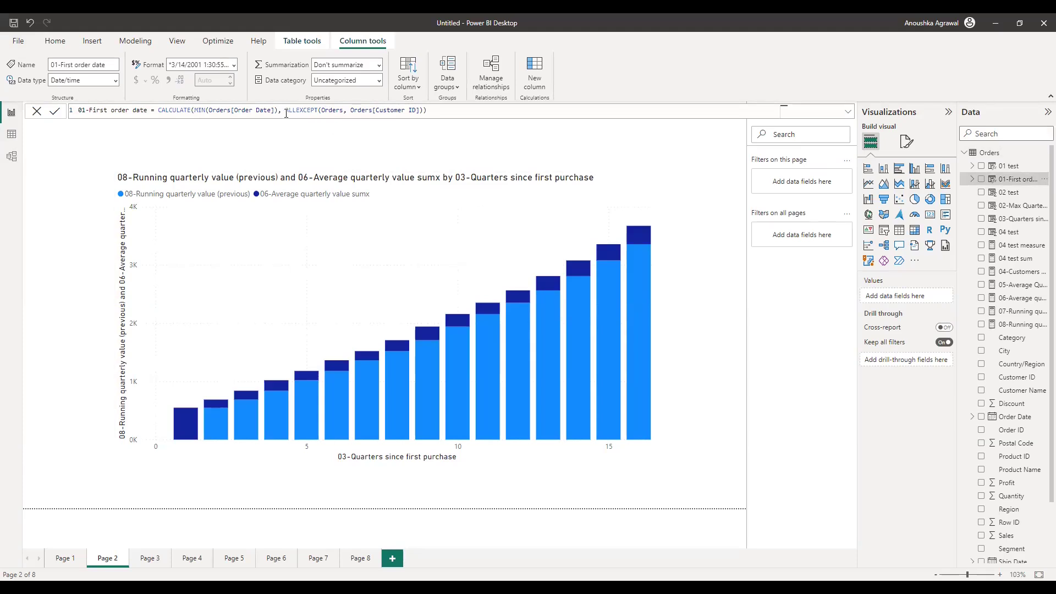
left_click_drag(285, 112, 319, 117)
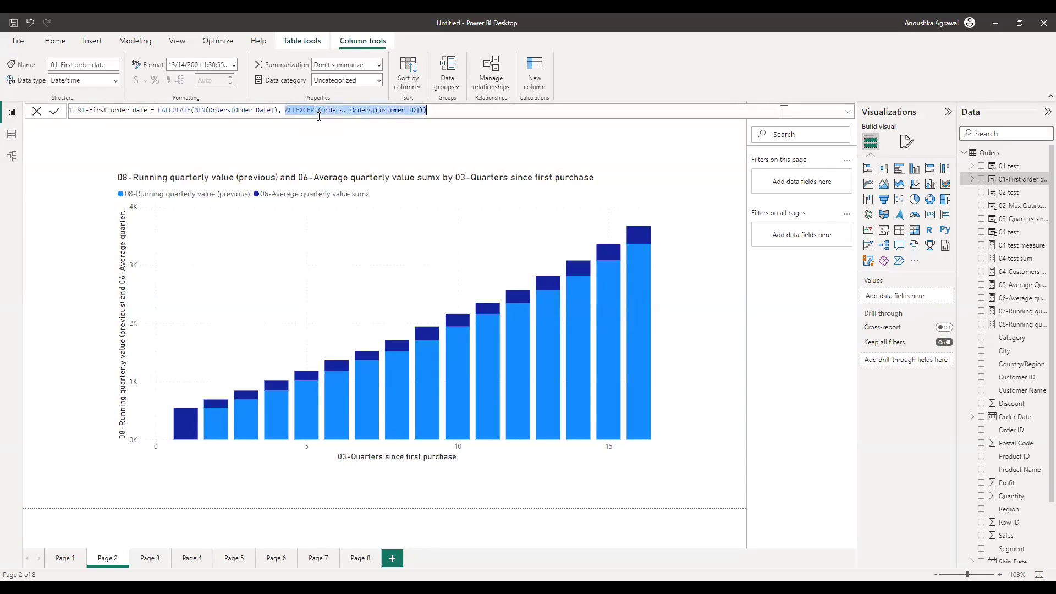
left_click(319, 117)
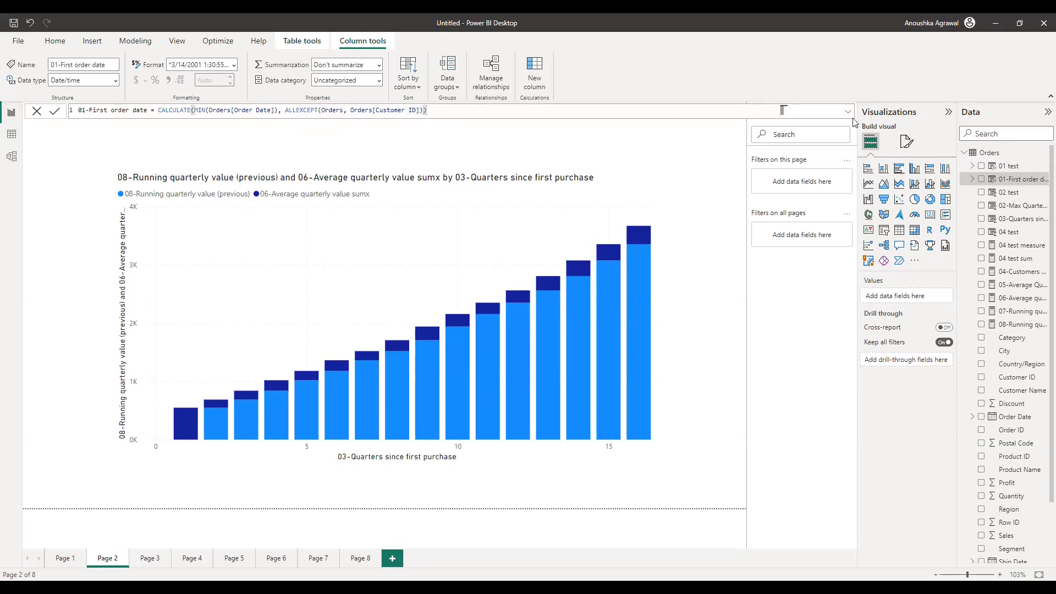
left_click(1002, 166)
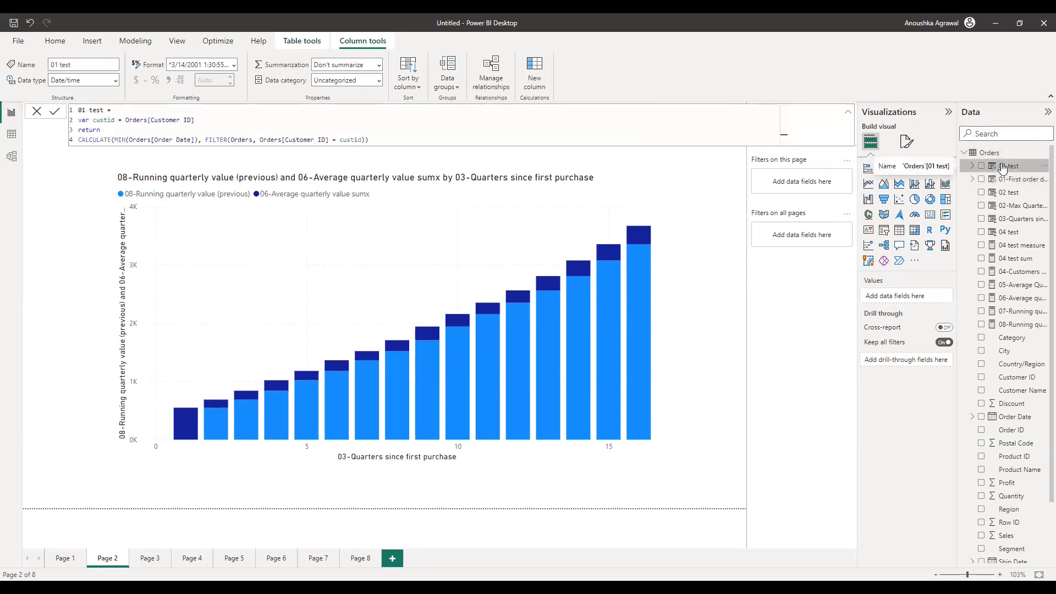
left_click(1025, 181)
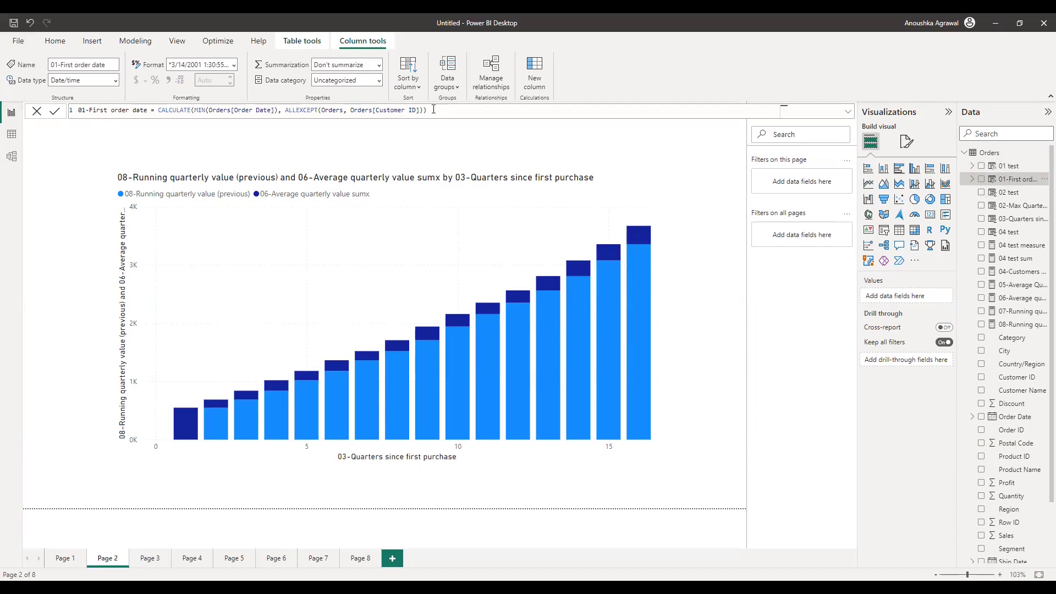
left_click(1012, 166)
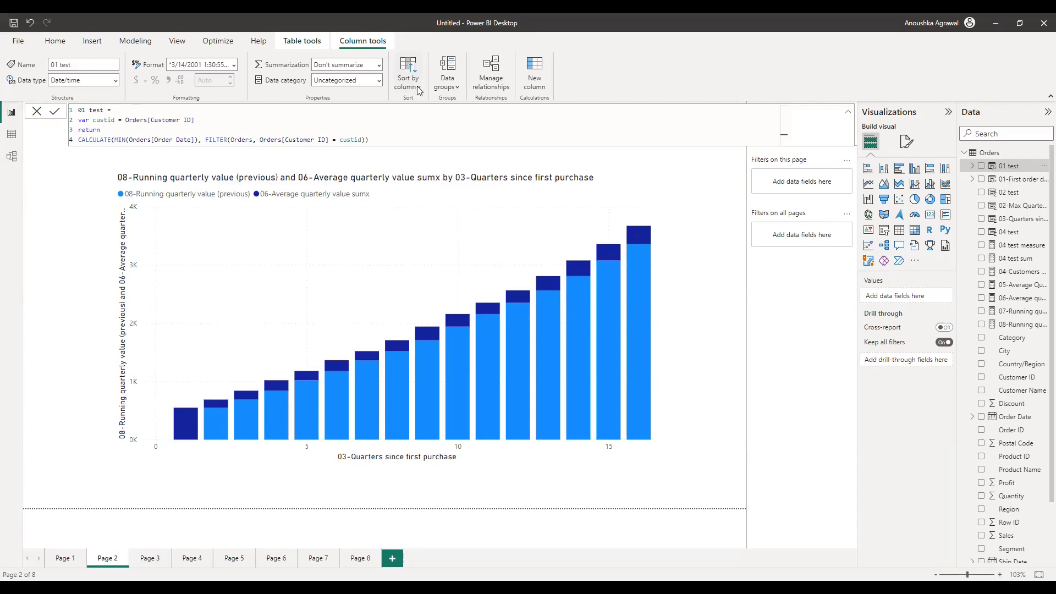
left_click(999, 179)
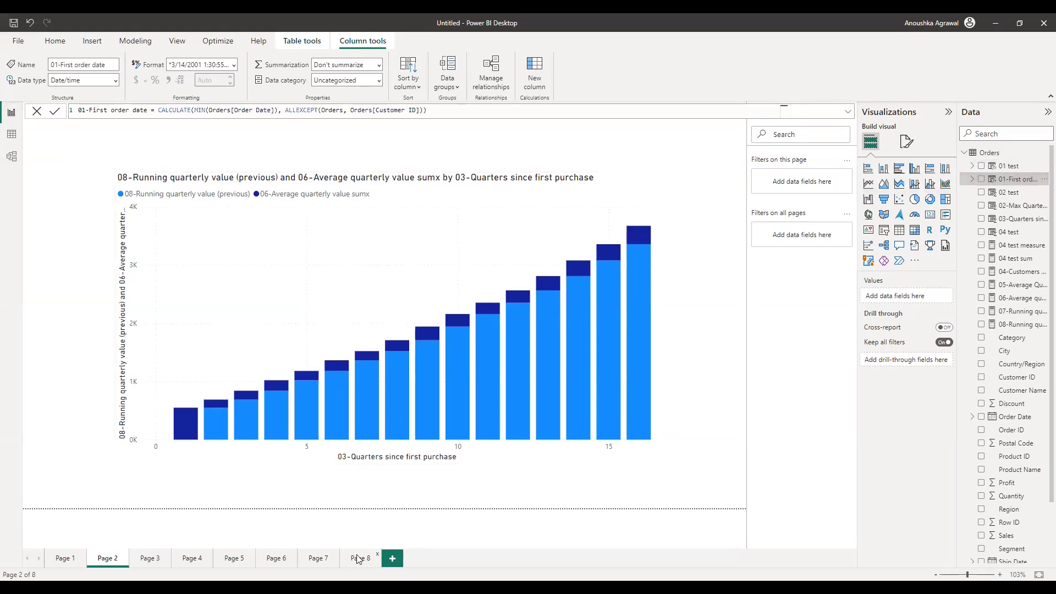
Add a new report page with a table of 01-First order date, shown as plain dates instead of the date hierarchy.
left_click(392, 558)
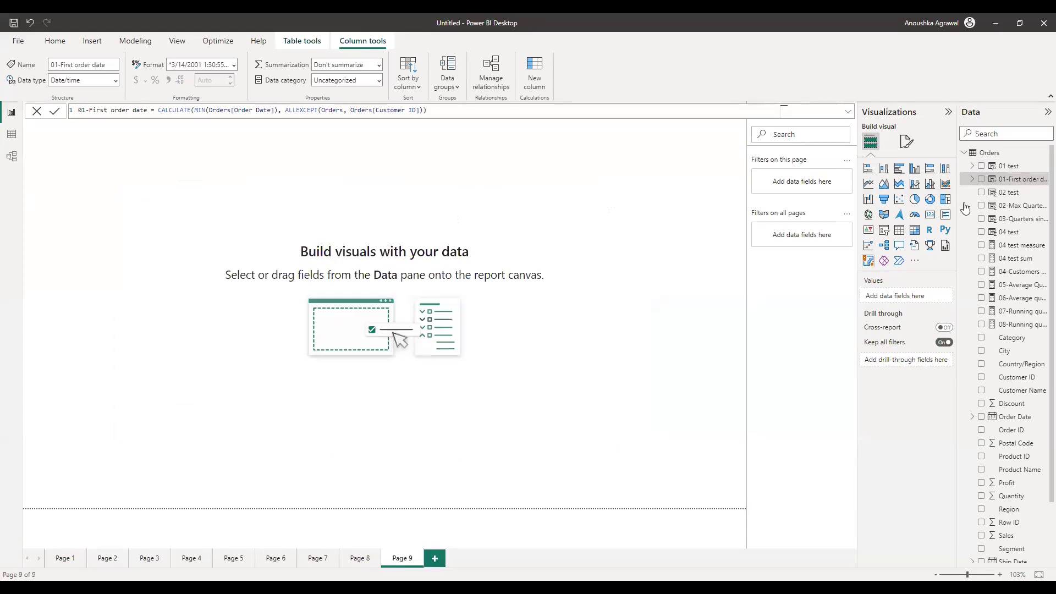
left_click_drag(1024, 182, 539, 276)
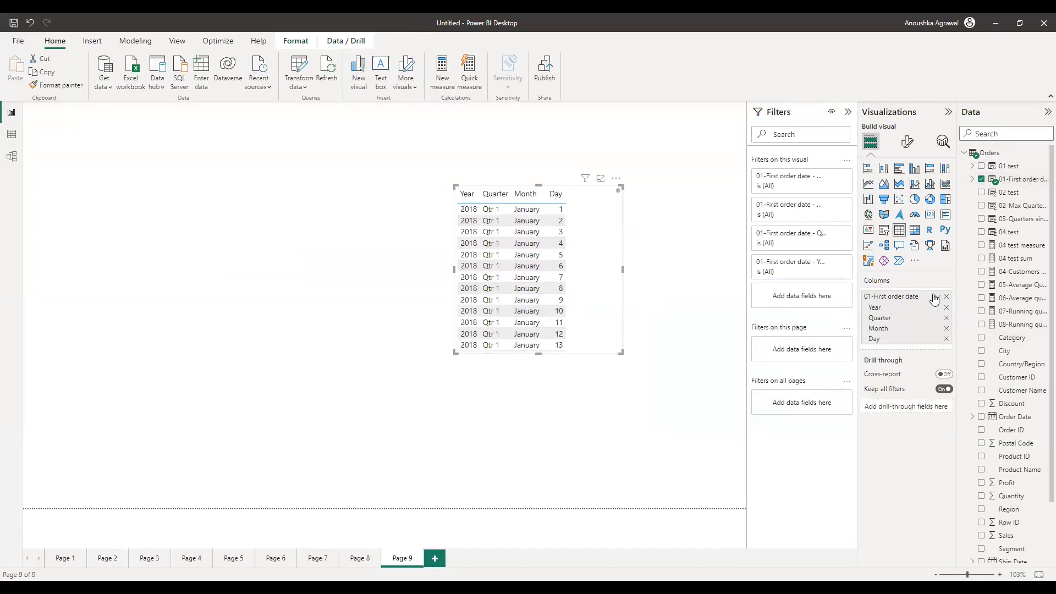
left_click(937, 296)
left_click(984, 342)
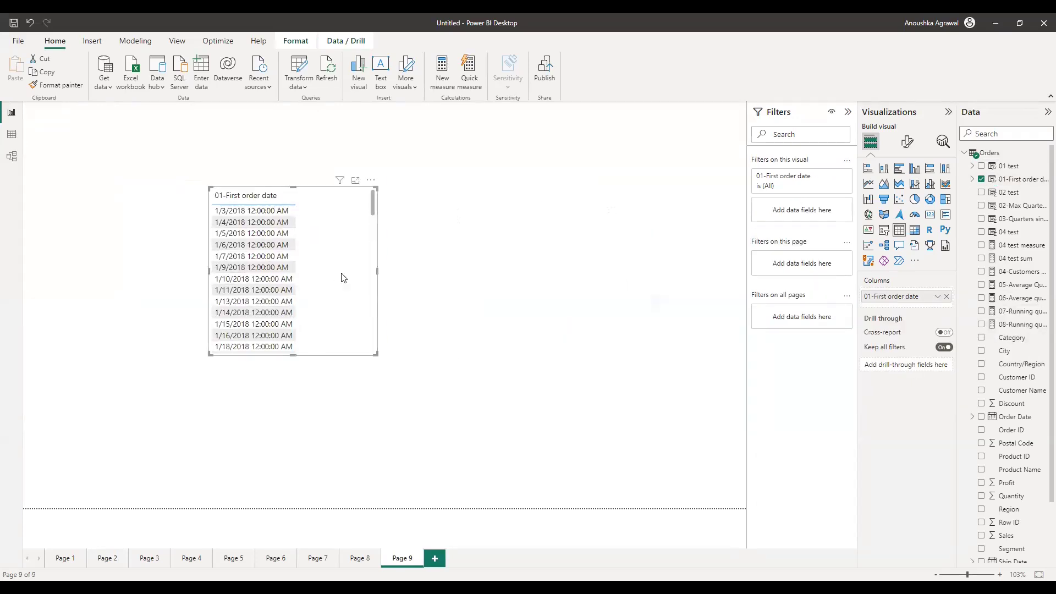
Examine the 02-Max Quarters as Customer formula and the Order Date column in the Orders data table.
left_click(1016, 210)
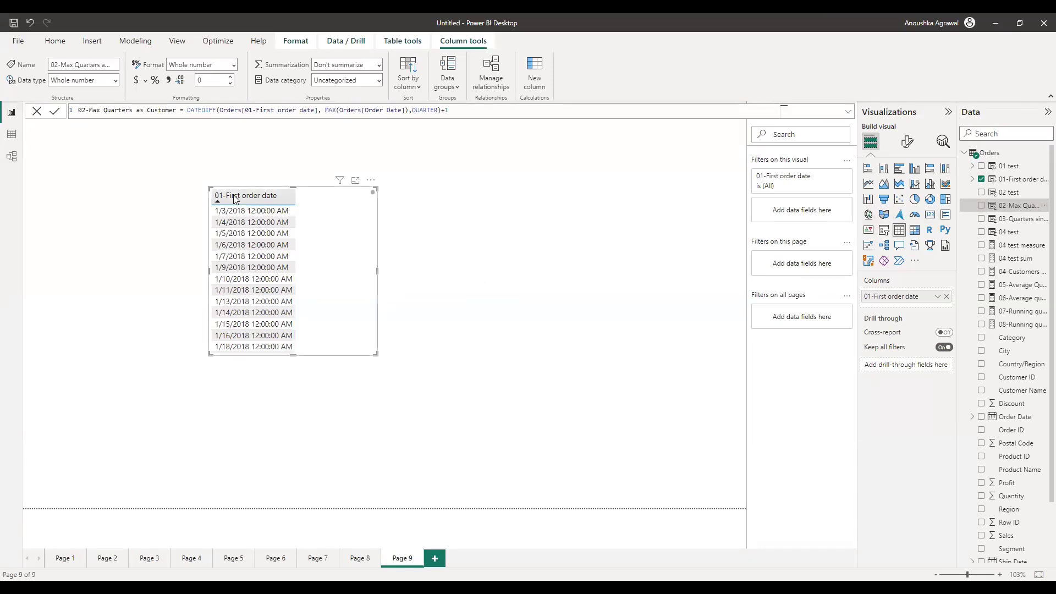
left_click(11, 134)
left_click(163, 131)
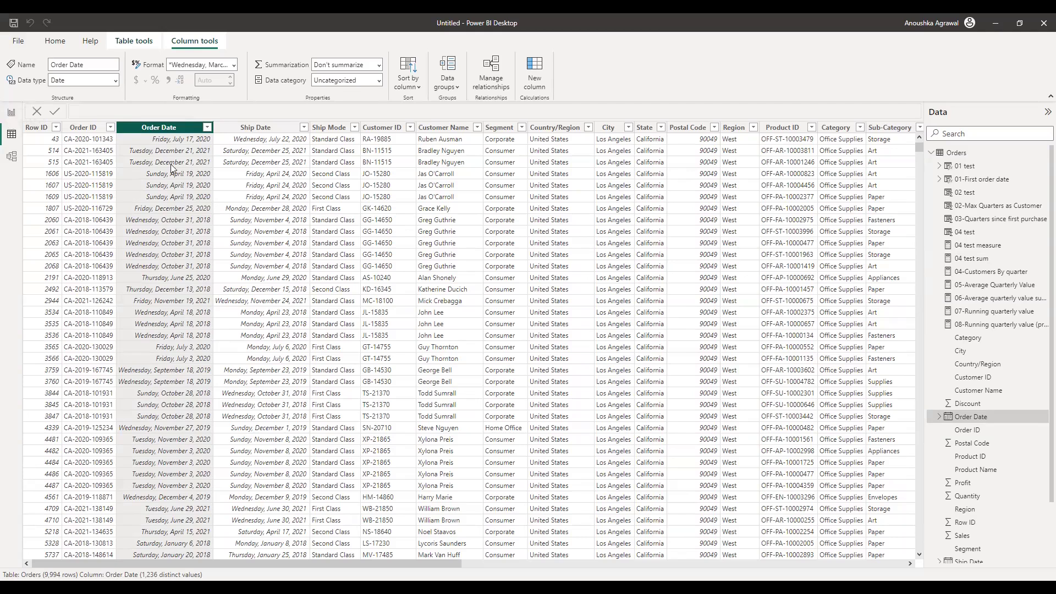
left_click(10, 113)
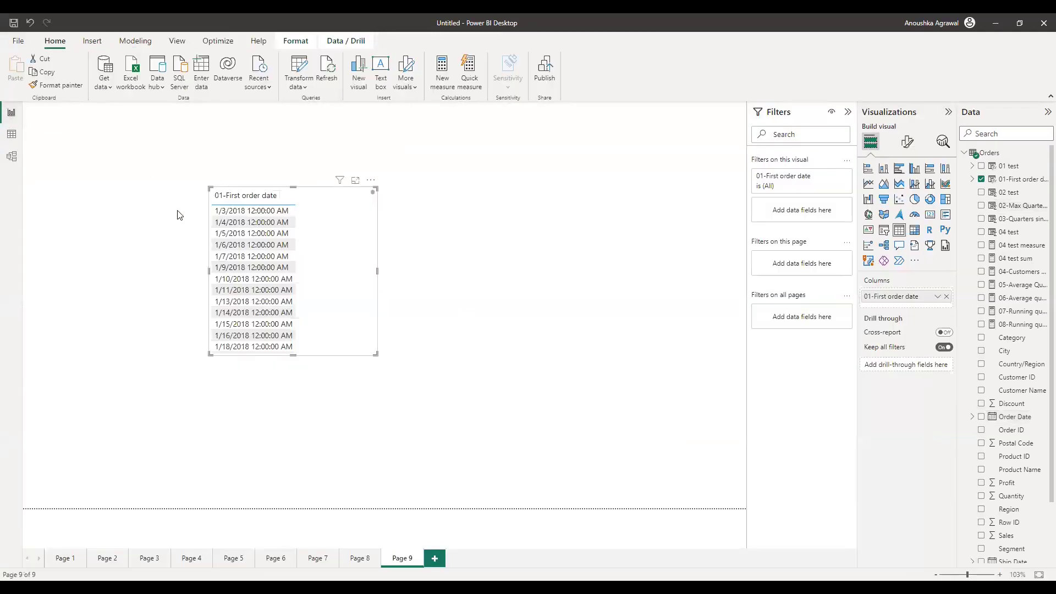
left_click(1016, 208)
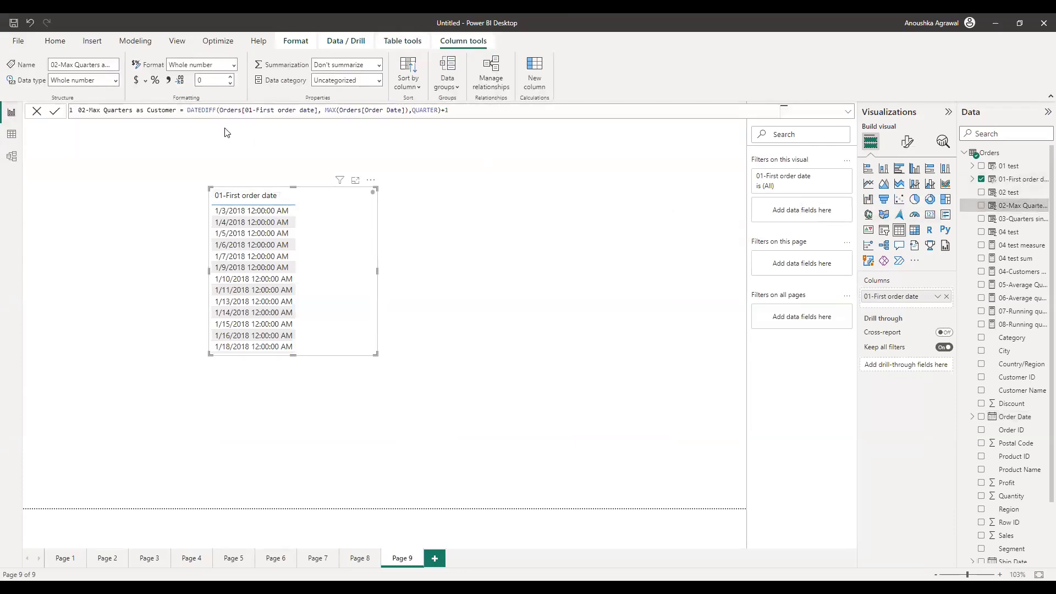
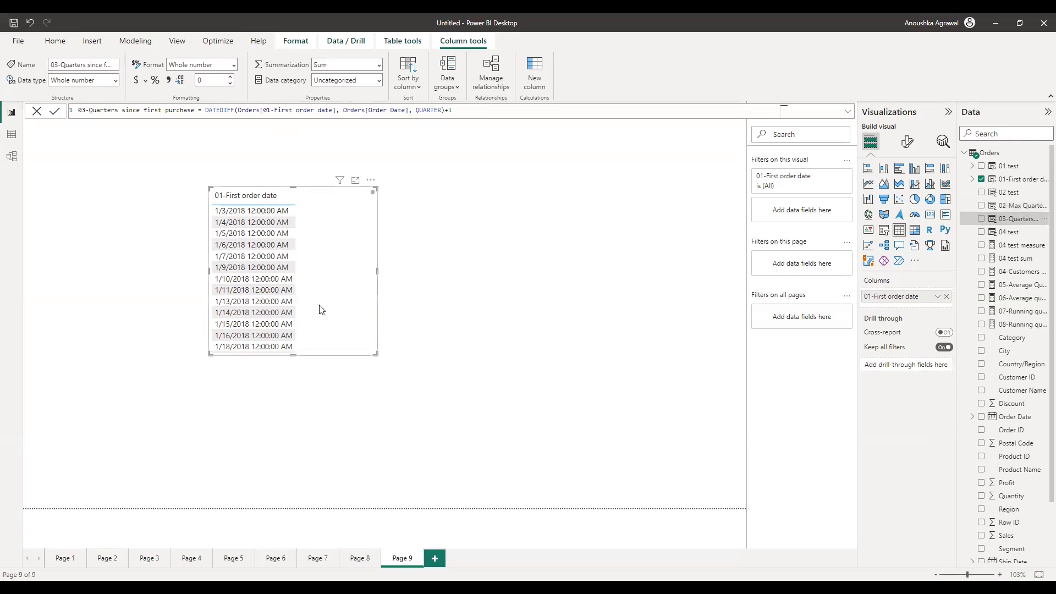
Move the first order date table to the canvas's upper-left corner and deselect it.
scroll(306, 302, "down", 4)
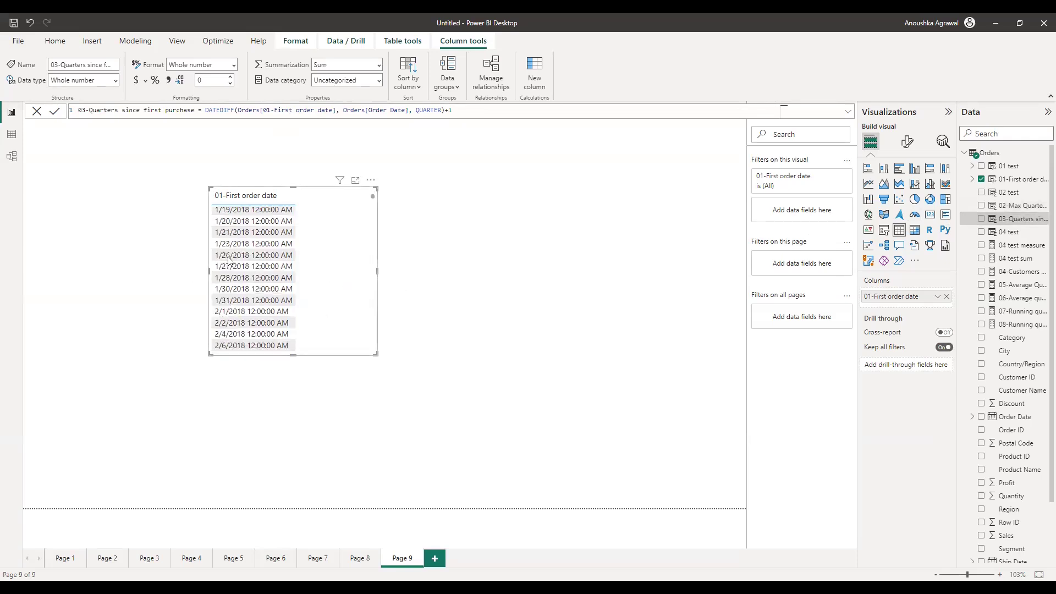
left_click_drag(229, 257, 45, 219)
left_click(495, 290)
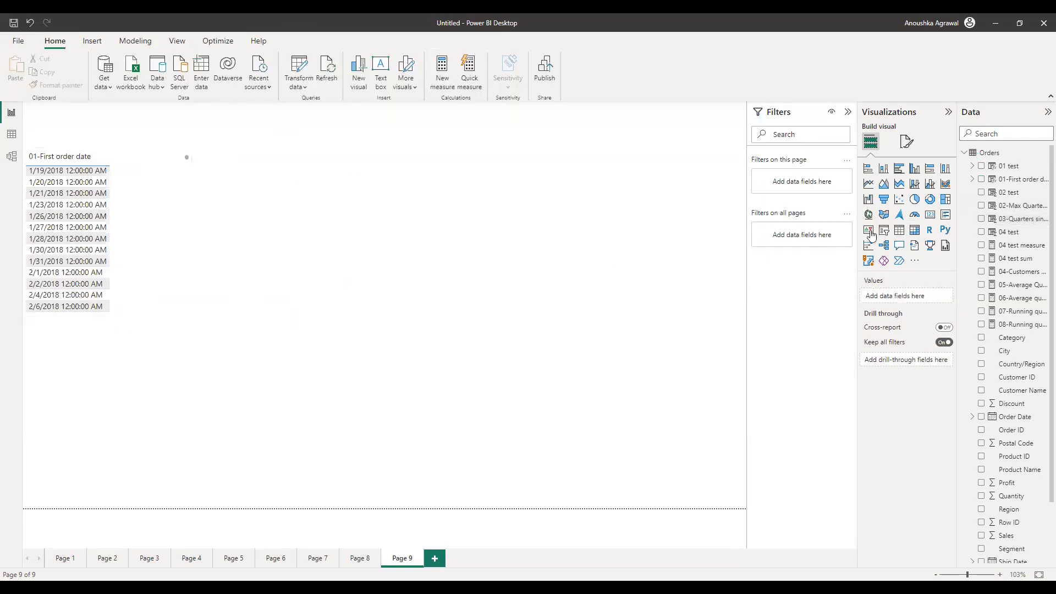
Insert a second table mid-canvas containing the Customer ID and 02-Max Quarters as Customer fields.
left_click(900, 230)
left_click_drag(90, 405, 392, 297)
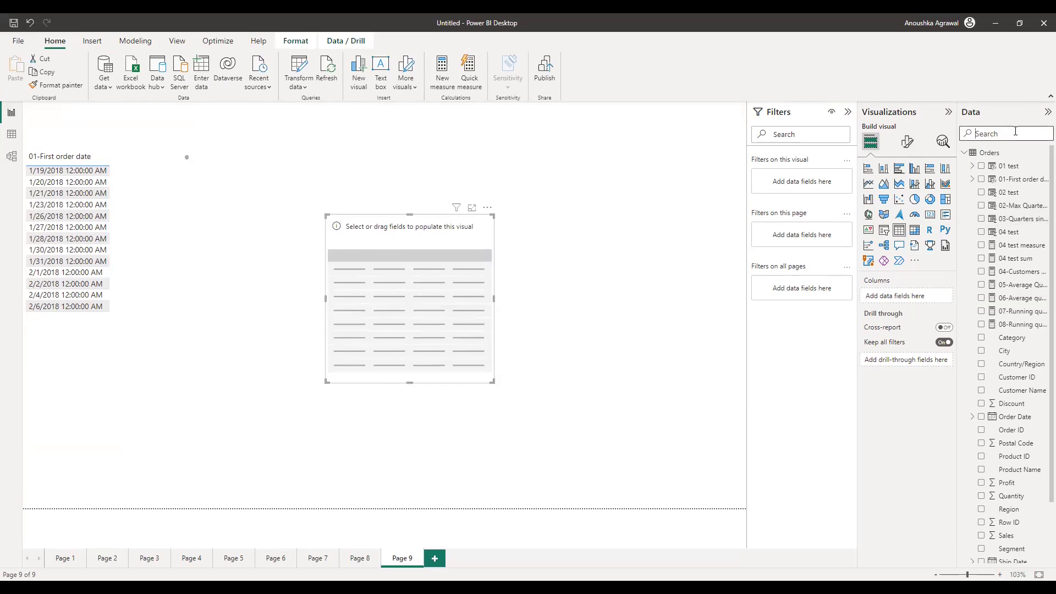
type("custiomer")
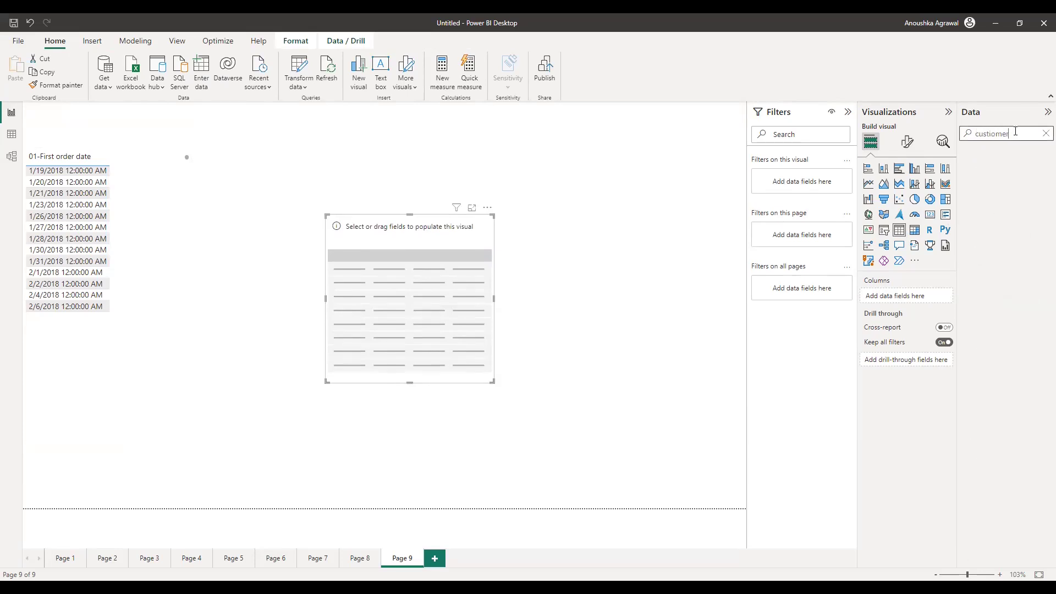
key("BackSpace")
key("BackSpace")
key("BackSpace")
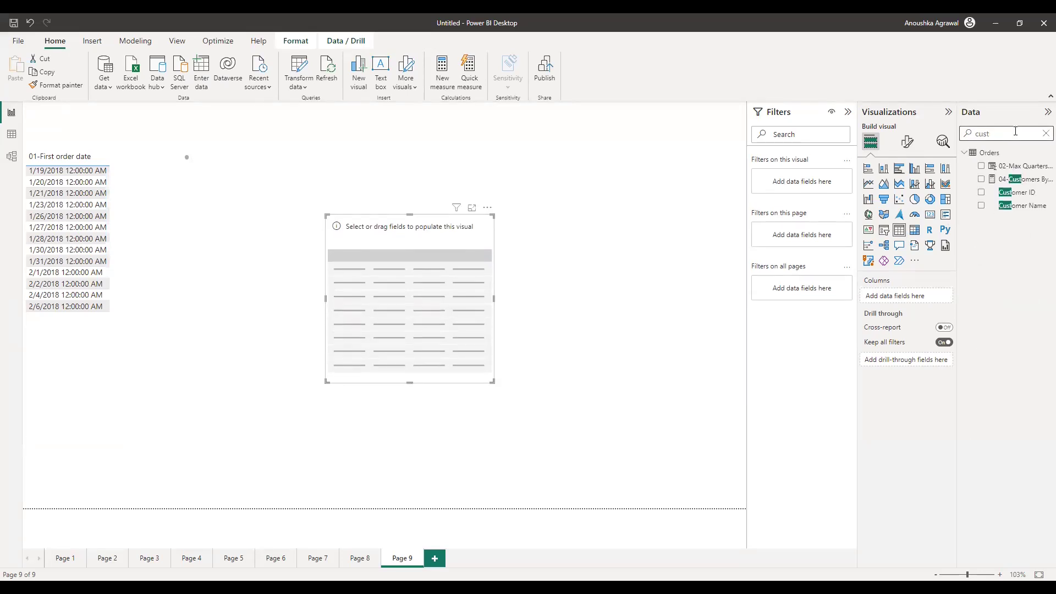
type("om")
left_click(981, 192)
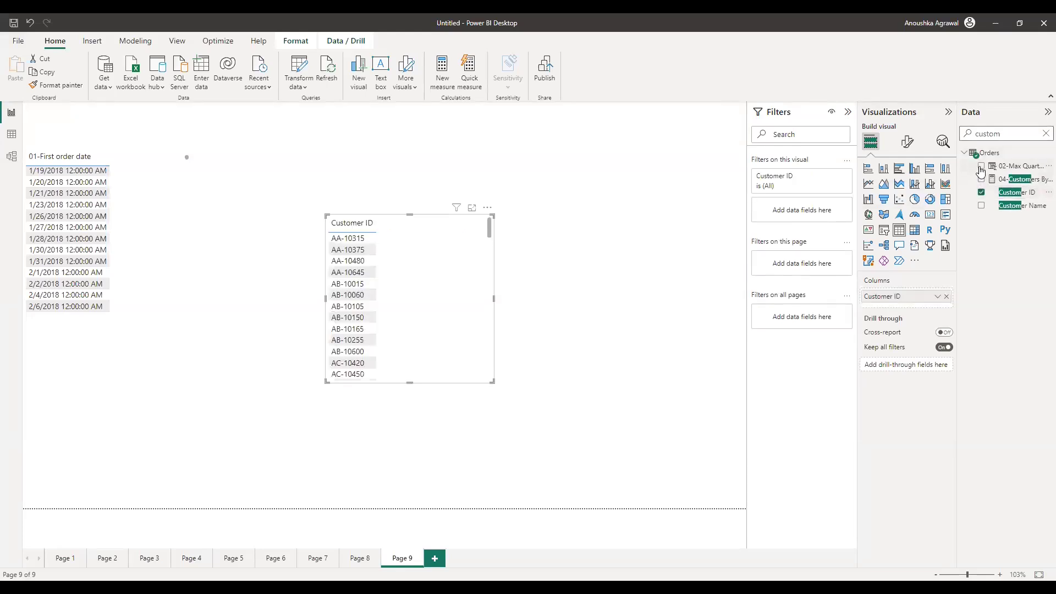
left_click(982, 166)
Add 03-Quarters since first purchase to the customer table without summarization and widen the table to fit all columns.
double_click(1008, 135)
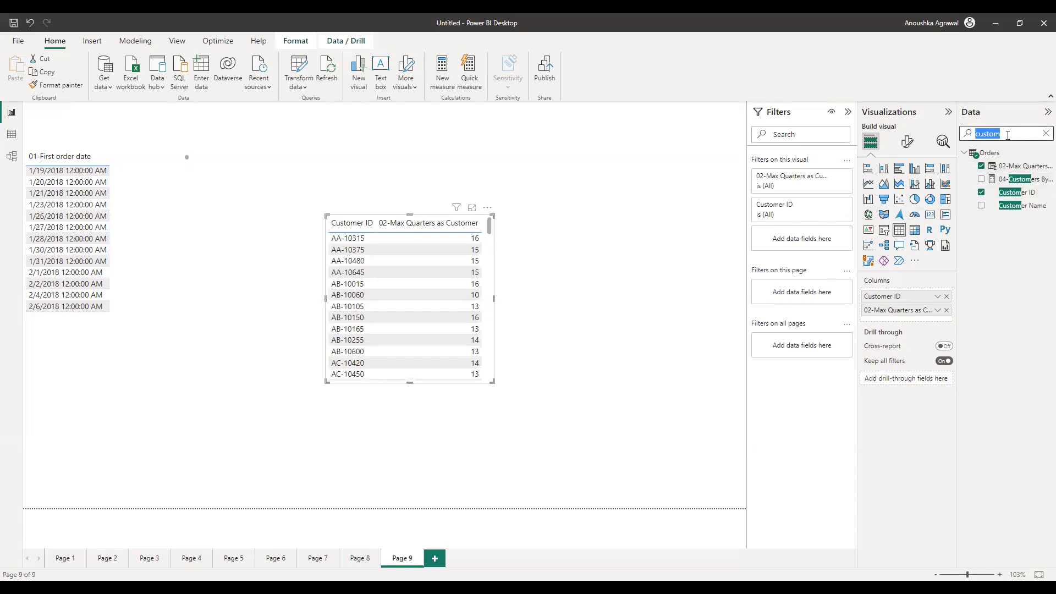
type("03")
left_click(1017, 167)
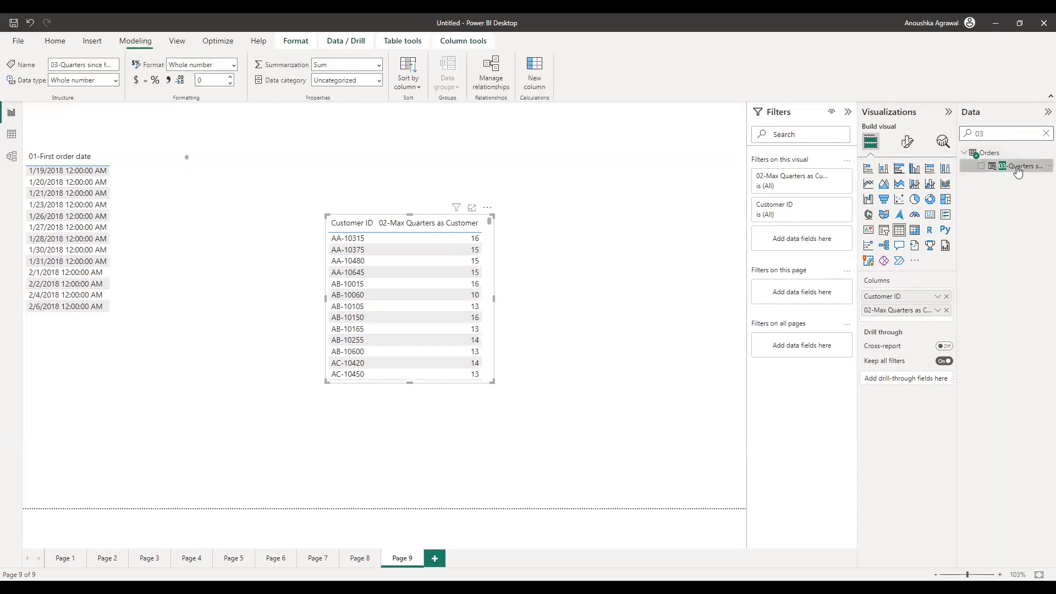
left_click(982, 166)
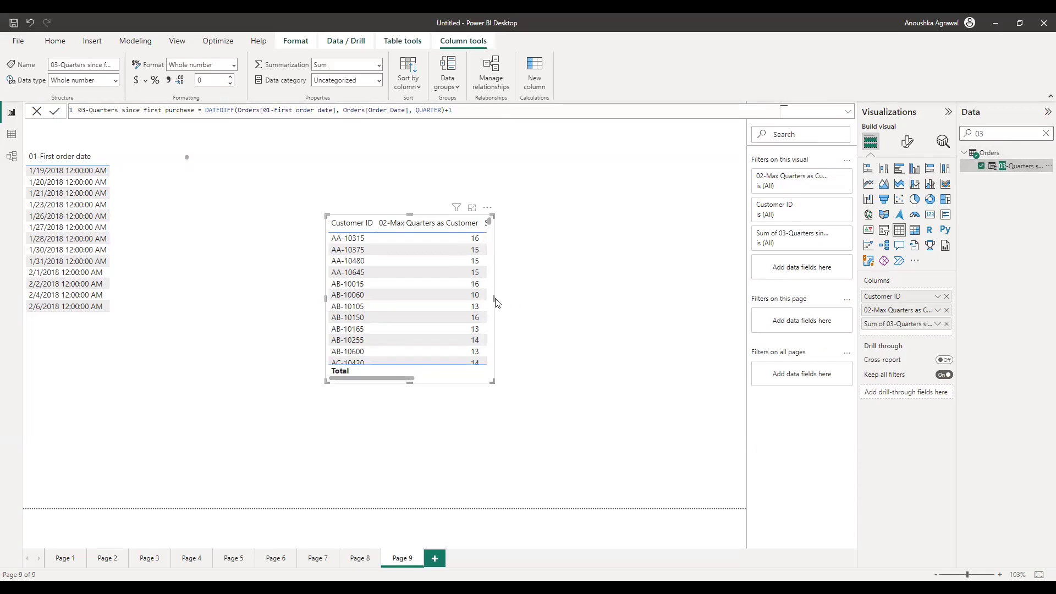
left_click_drag(493, 301, 631, 301)
Sort the customer table by Customer ID in ascending order.
left_click(347, 224)
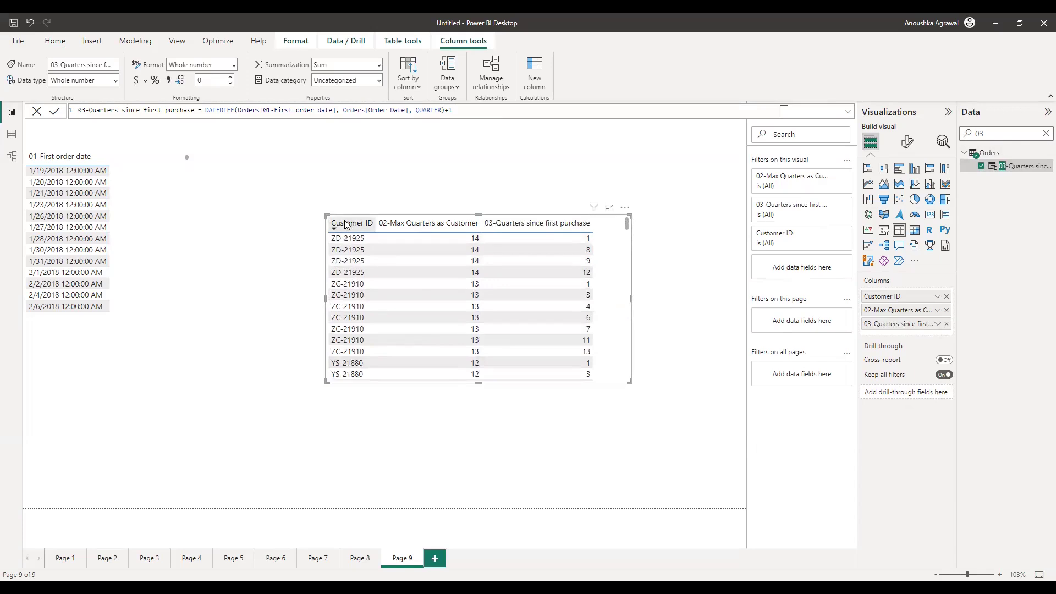
left_click(347, 223)
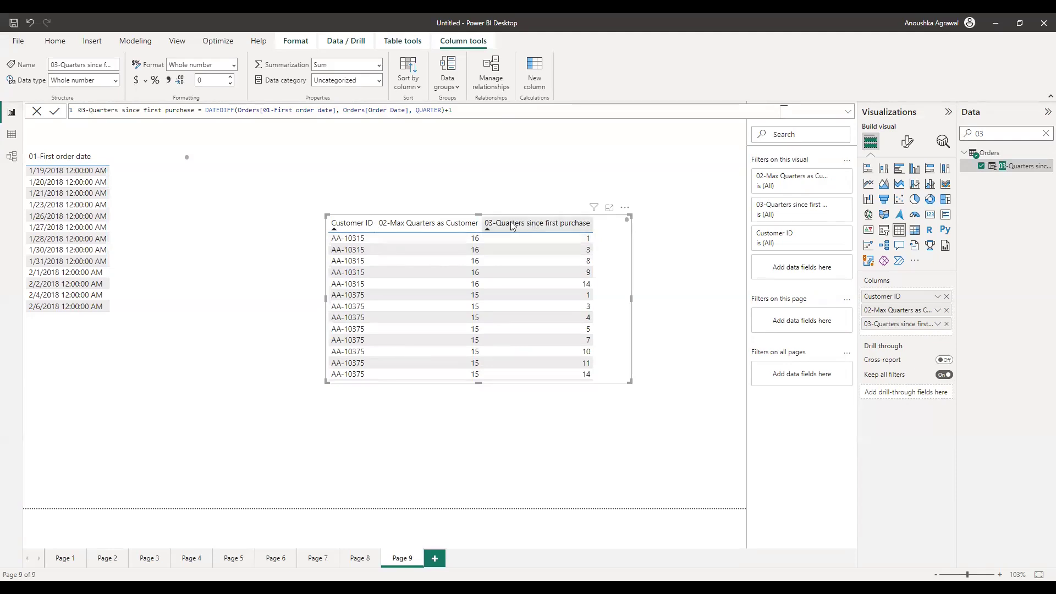
left_click(447, 225, "shift")
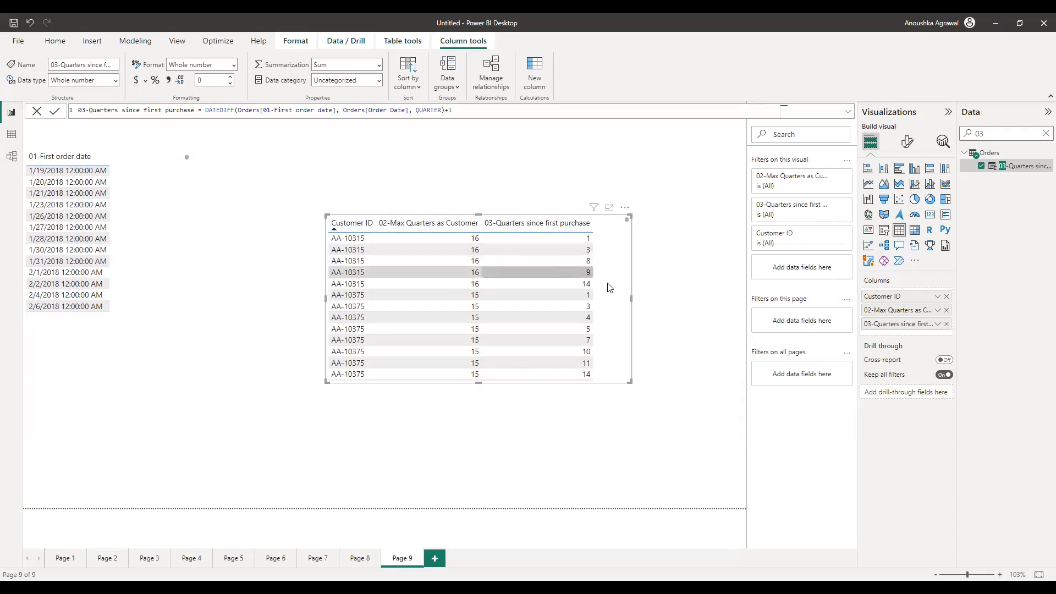
Move the customer table up so that it sits beside the first order date table.
scroll(629, 309, "down", 3)
scroll(629, 310, "down", 2)
left_click_drag(622, 305, 516, 239)
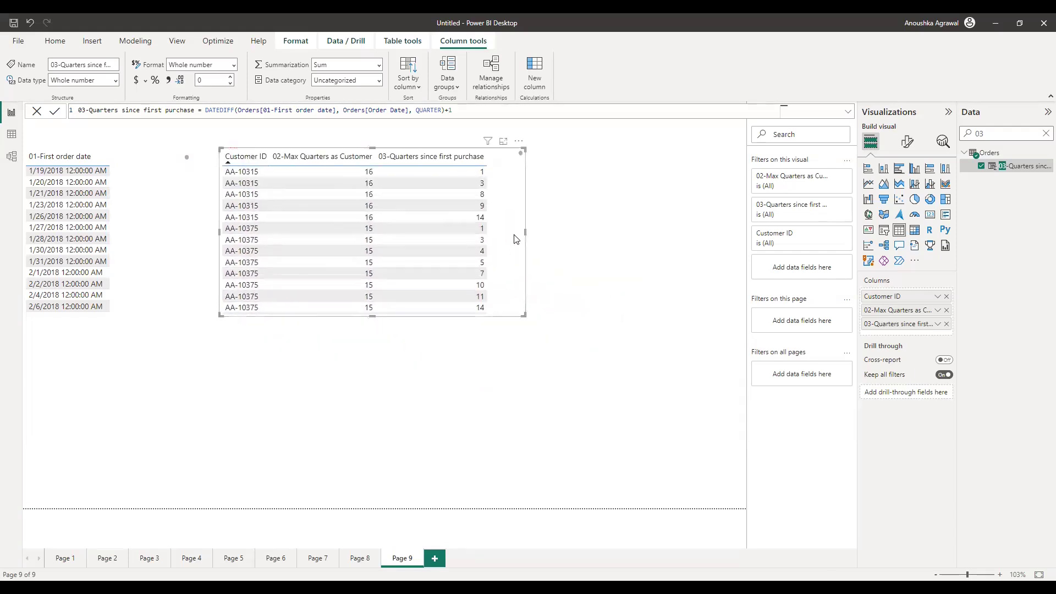
Clear the field search, examine the 04-Customers By quarter measure's formula, and open Page 6.
left_click(1045, 134)
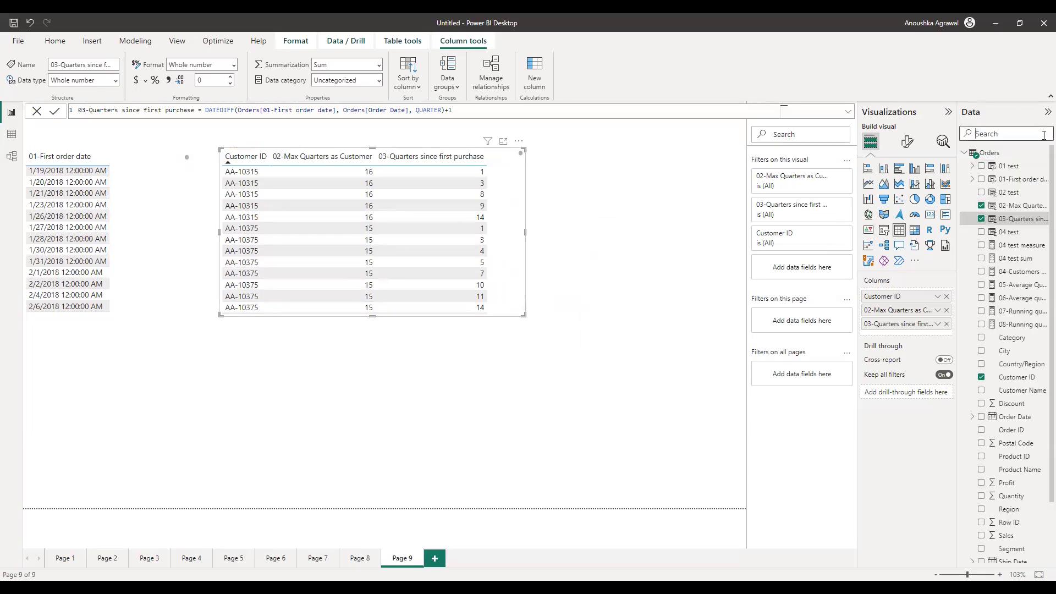
left_click(1017, 271)
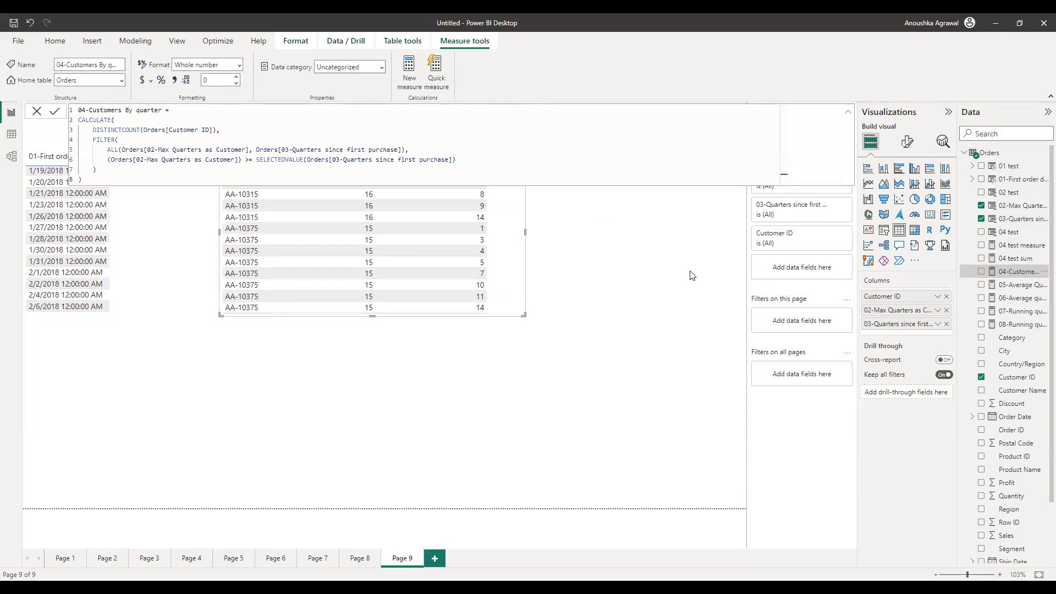
left_click(662, 331)
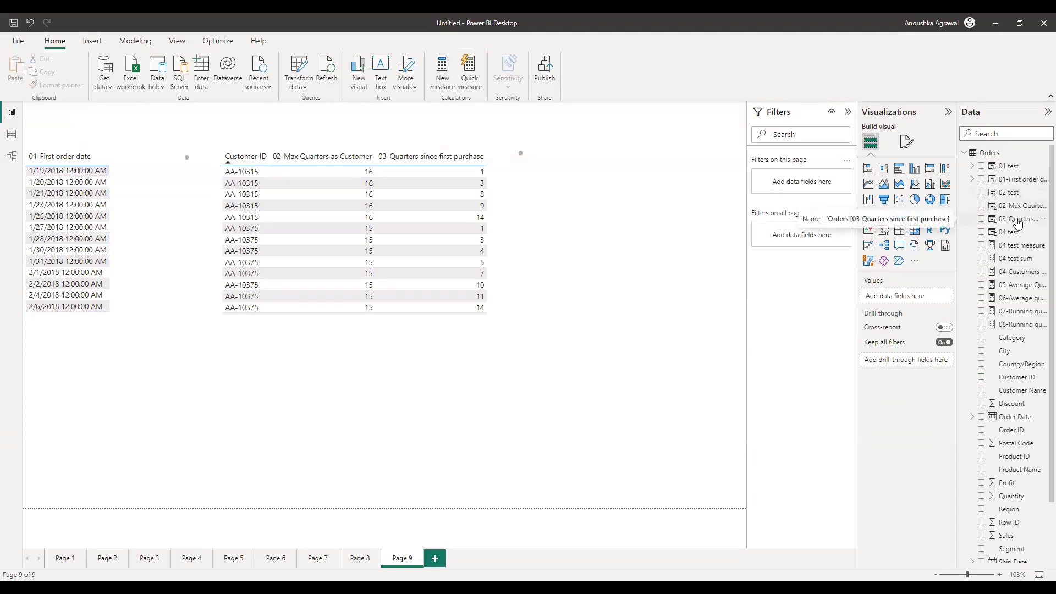
left_click(275, 557)
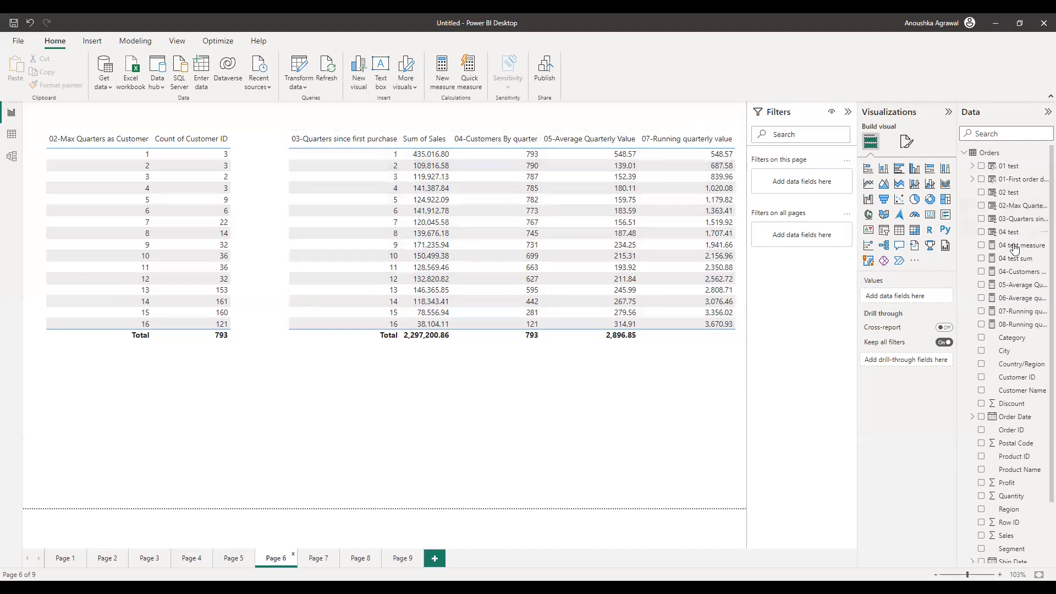
Examine the 04-Customers By quarter and 05-Average Quarterly Value formulas and move the quarterly value table lower on Page 6.
left_click(1015, 272)
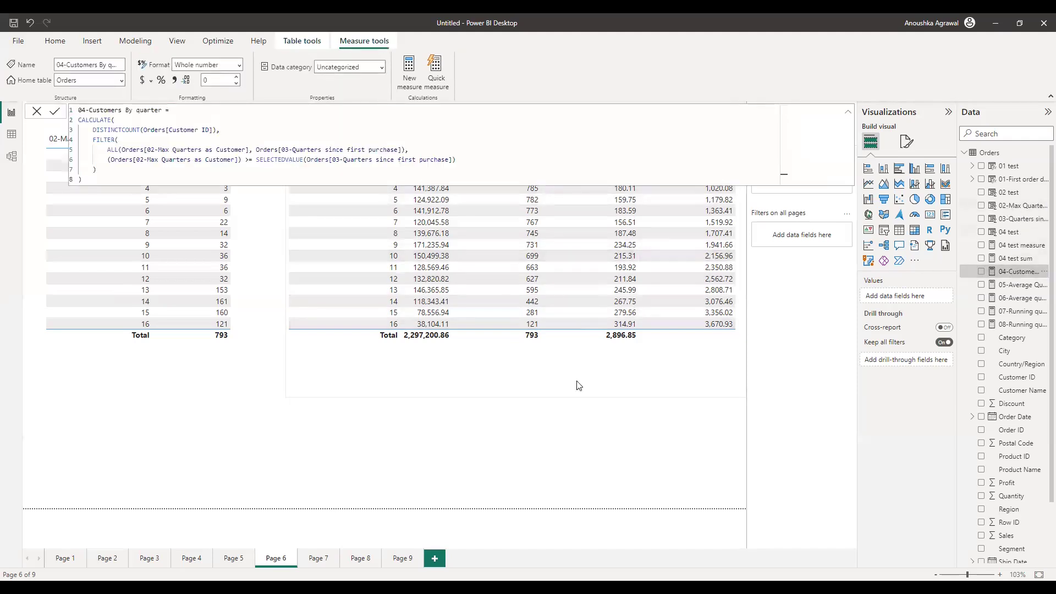
left_click_drag(554, 378, 507, 490)
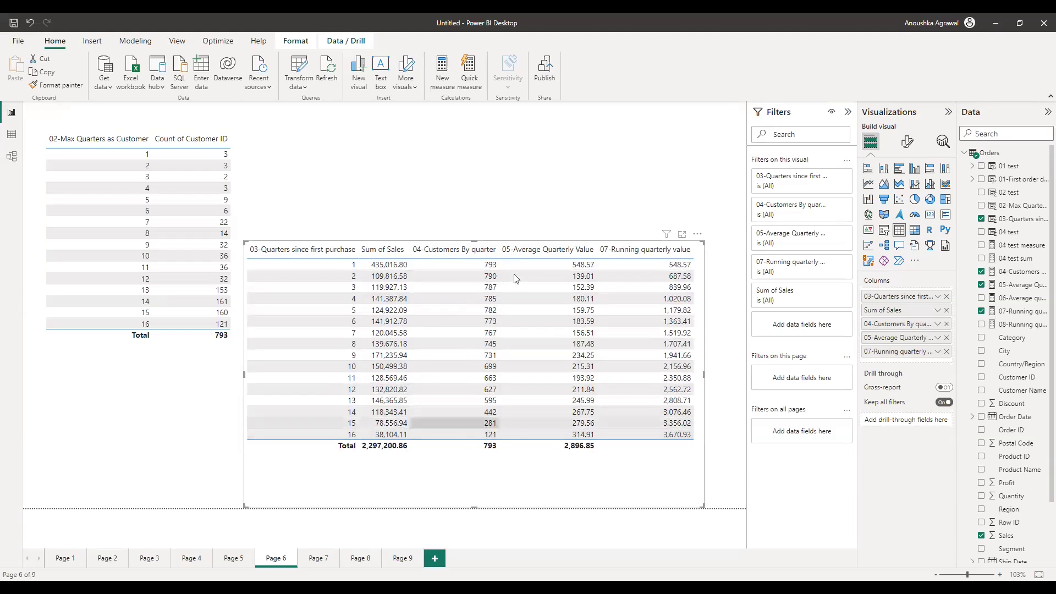
left_click(484, 252)
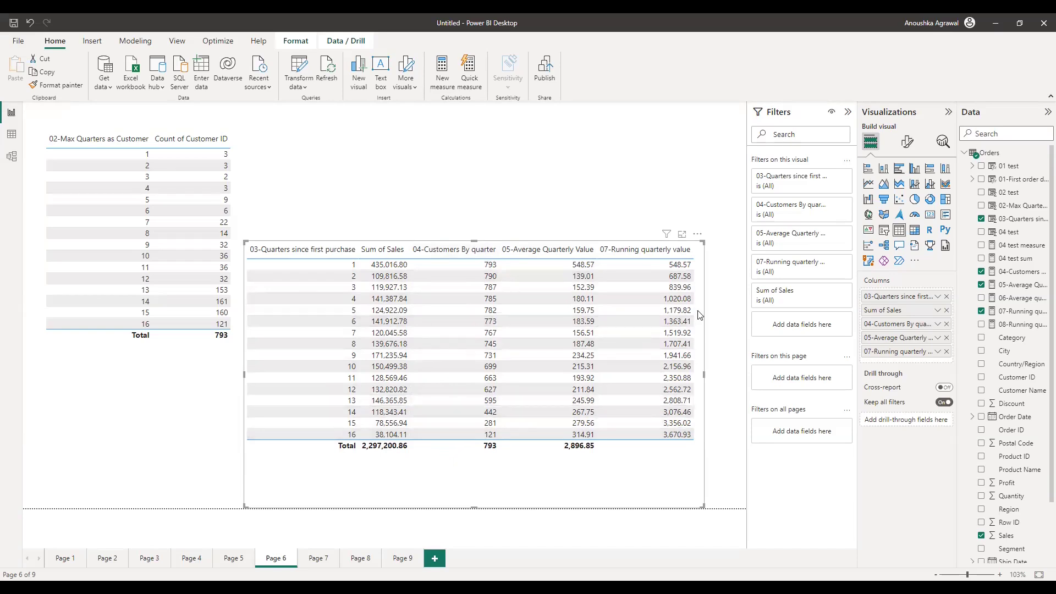
left_click(1015, 285)
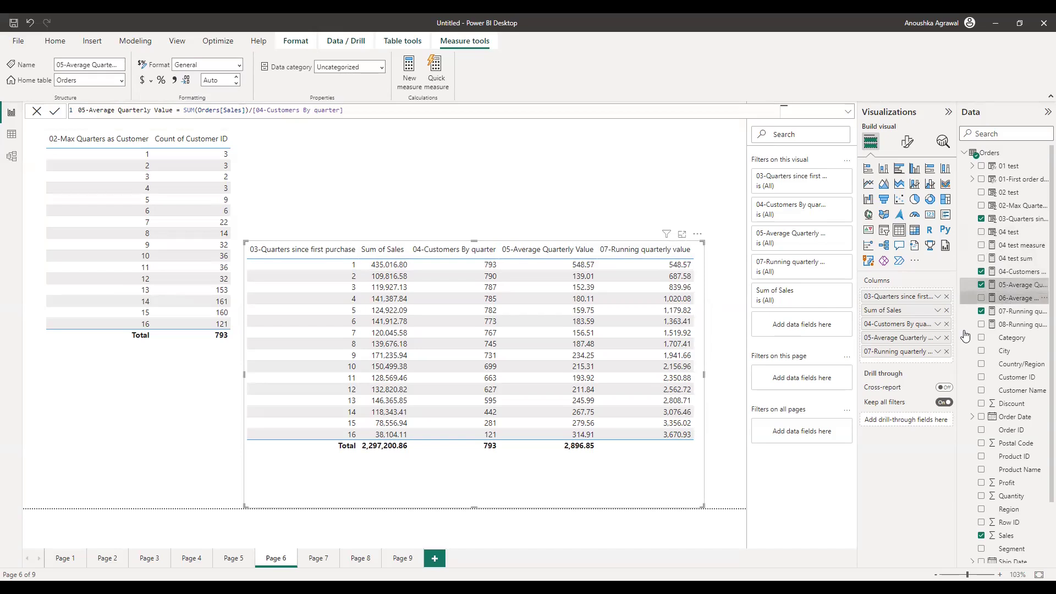
Add 06-Average quarterly value sumx to the quarterly value table and widen the table to show the measure's values.
left_click(981, 298)
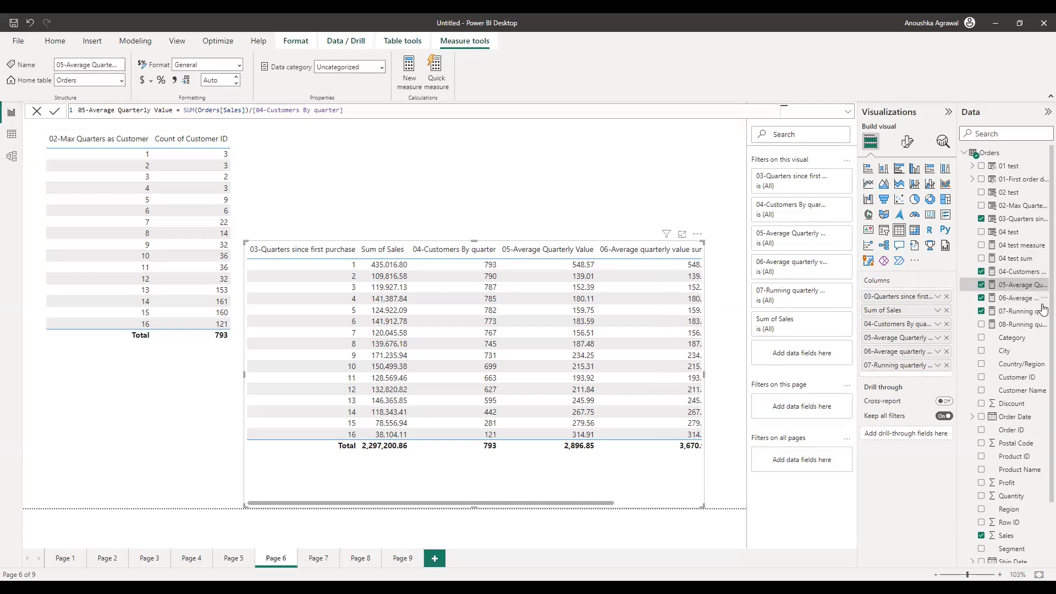
left_click(1026, 300)
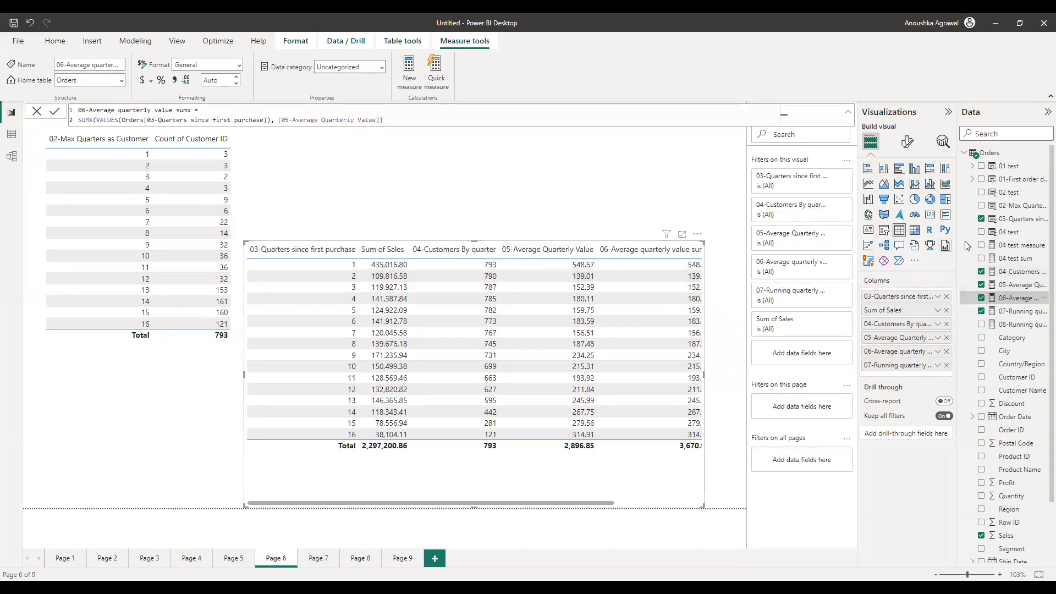
left_click(1014, 285)
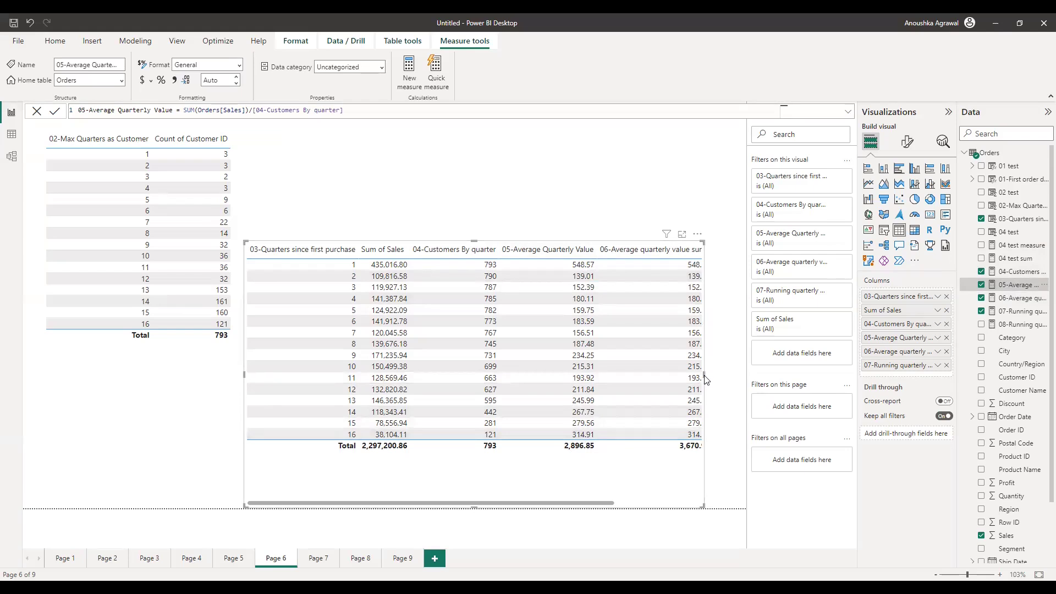
left_click_drag(704, 375, 740, 375)
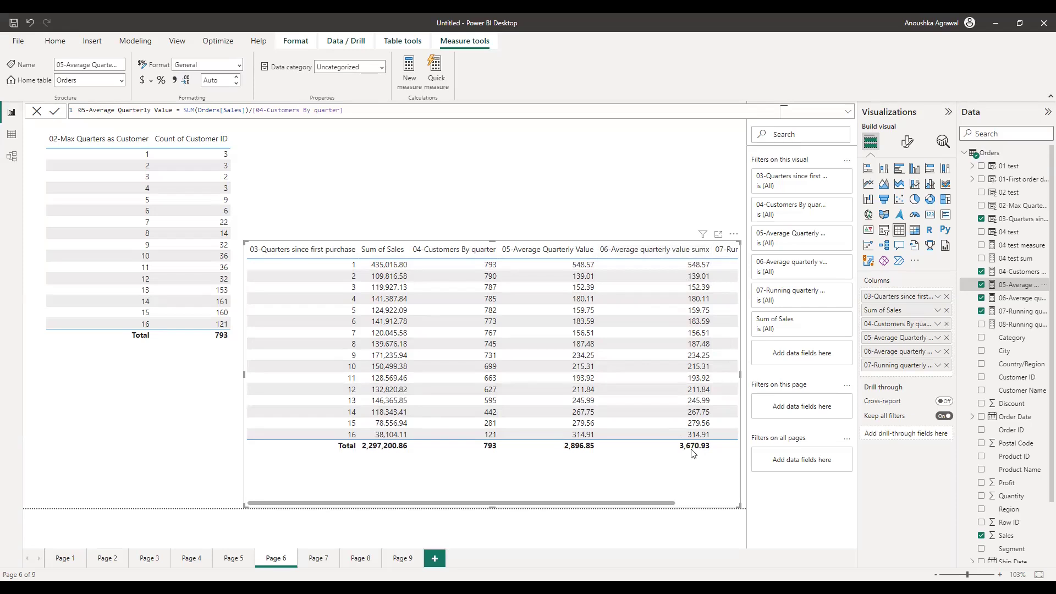
Move the quarterly value table up the page and compare the formulas of 06-Average quarterly value sumx and 05-Average Quarterly Value.
key("ctrl+z")
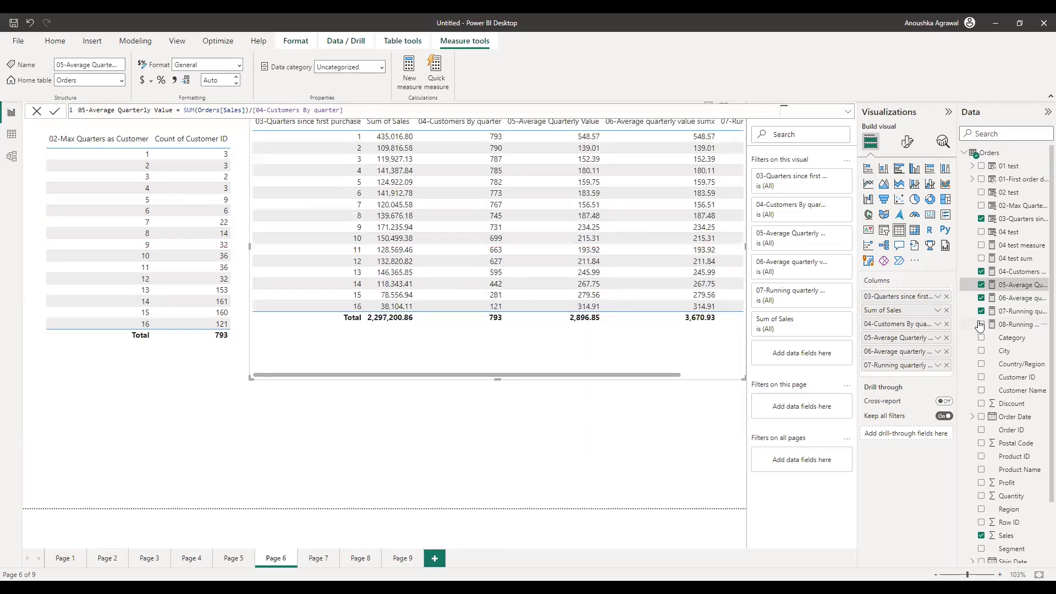
left_click(1014, 300)
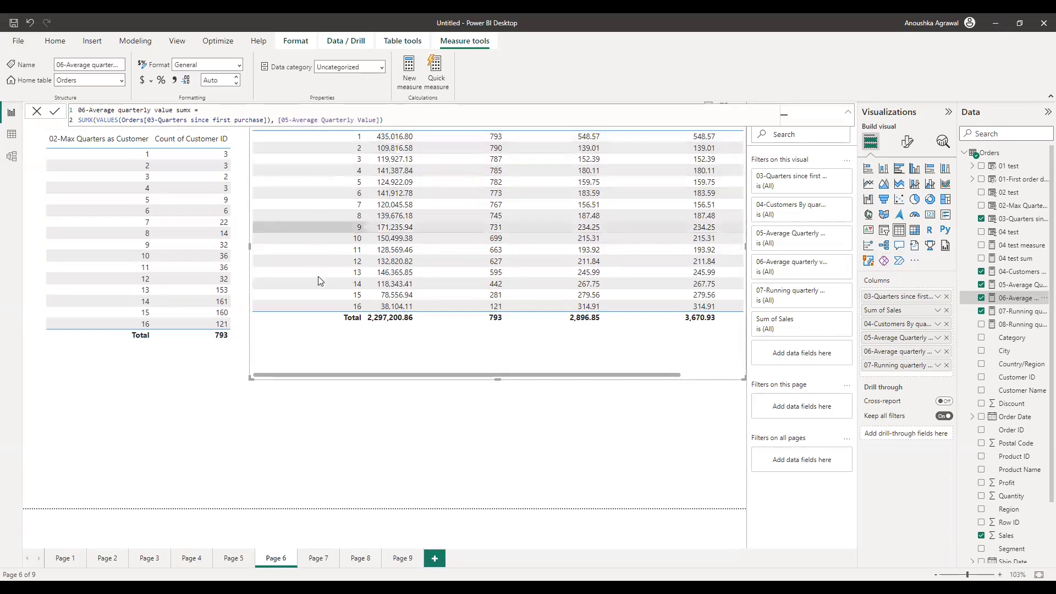
left_click(276, 120)
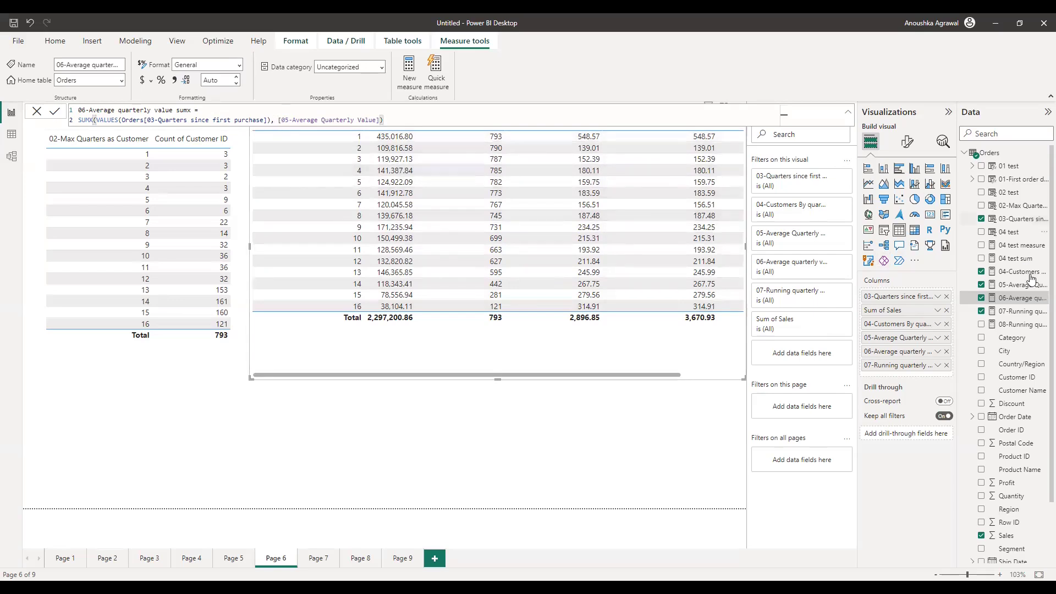
left_click(1015, 286)
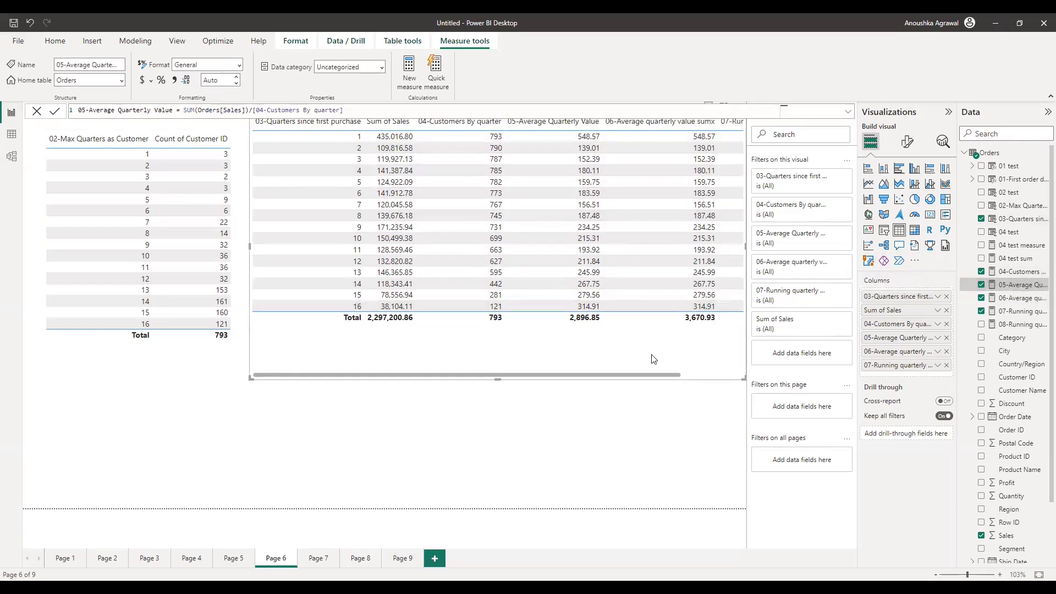
Reposition the quarterly value table without its 05-Average Quarterly Value column and examine the 07-Running quarterly value formula.
left_click(581, 427)
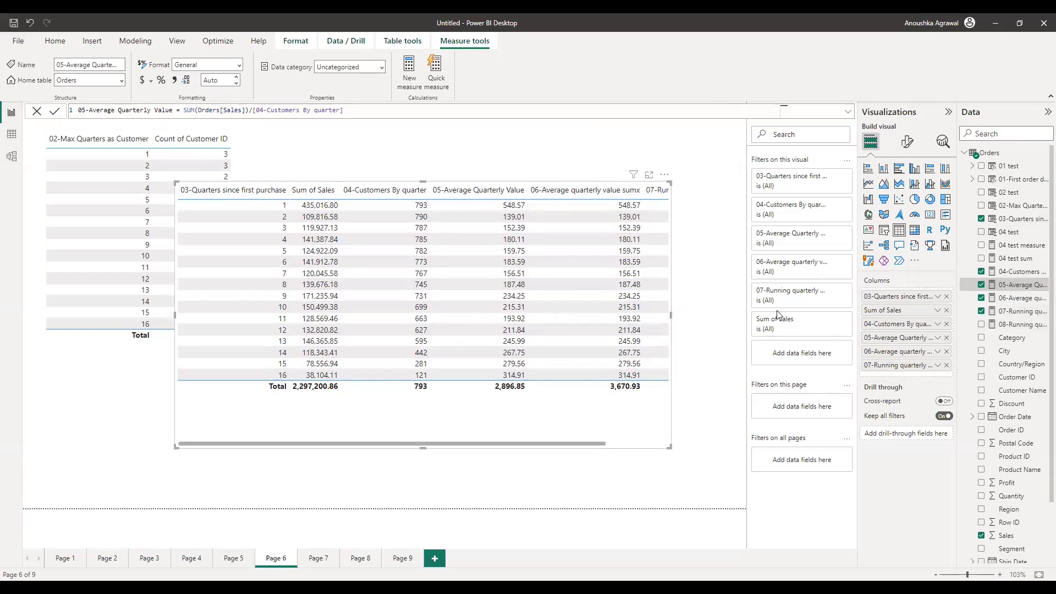
left_click(946, 337)
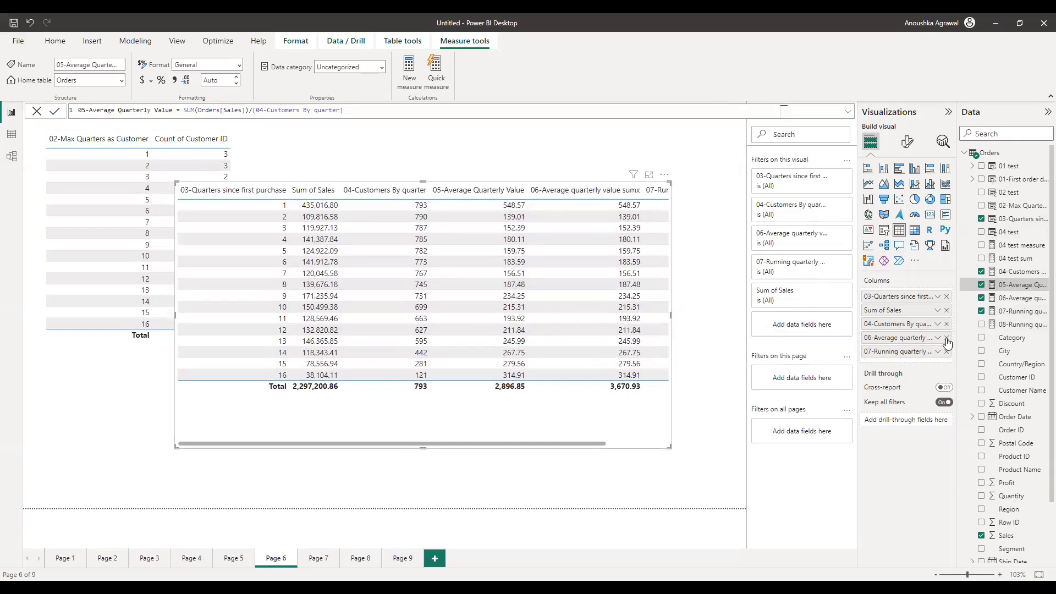
left_click(1008, 315)
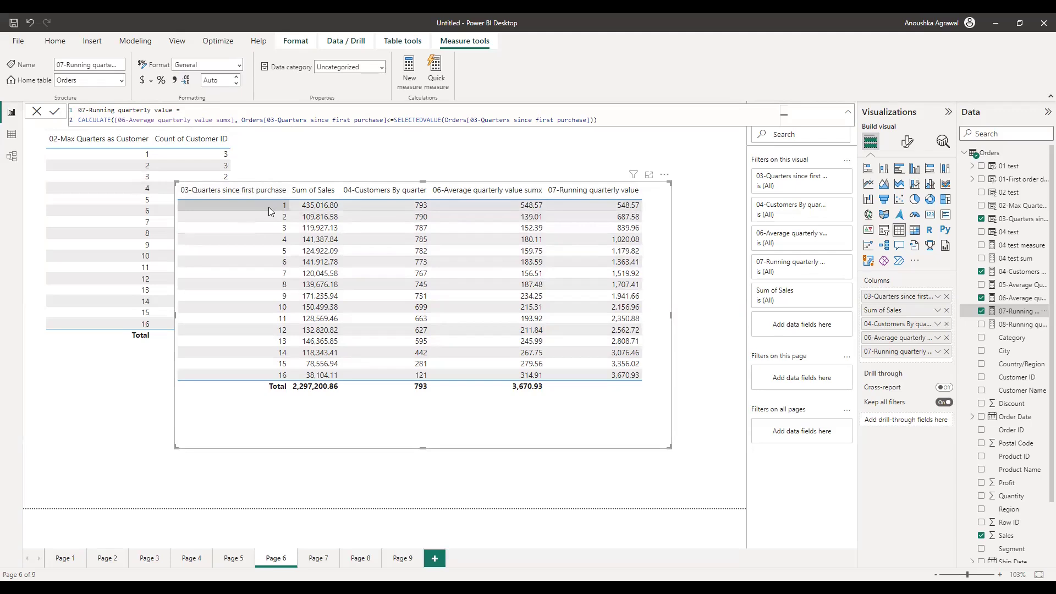
left_click(594, 239)
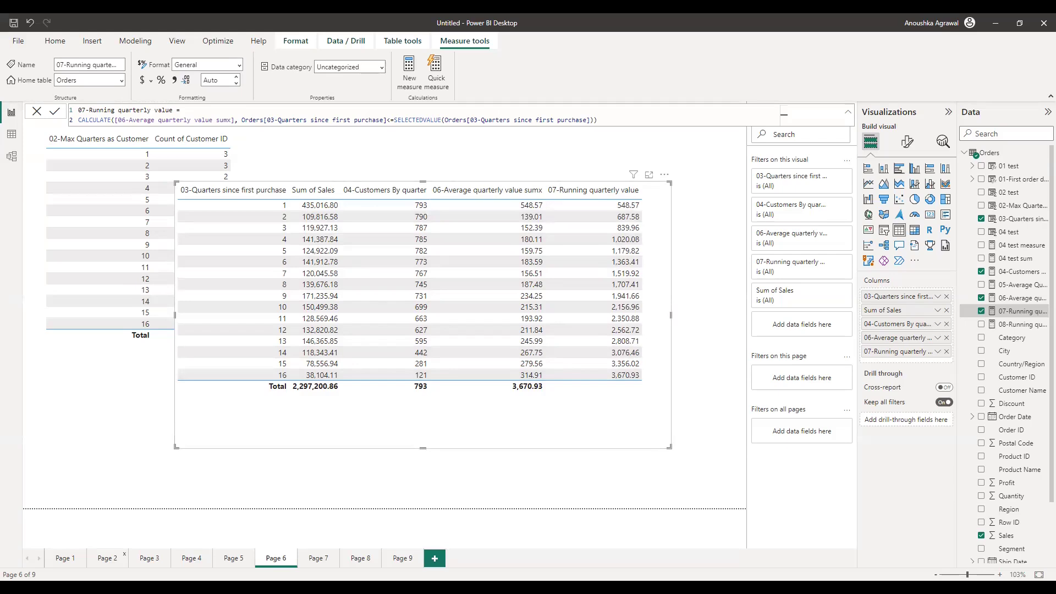
Open Page 2's stacked column chart and examine the formula of 08-Running quarterly value (previous).
left_click(108, 558)
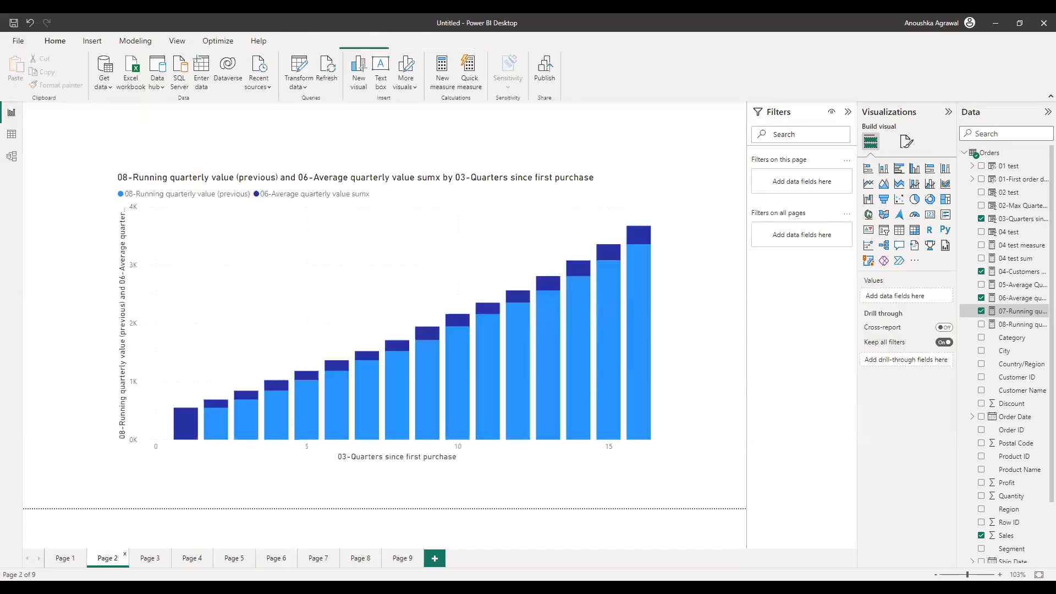
left_click(467, 460)
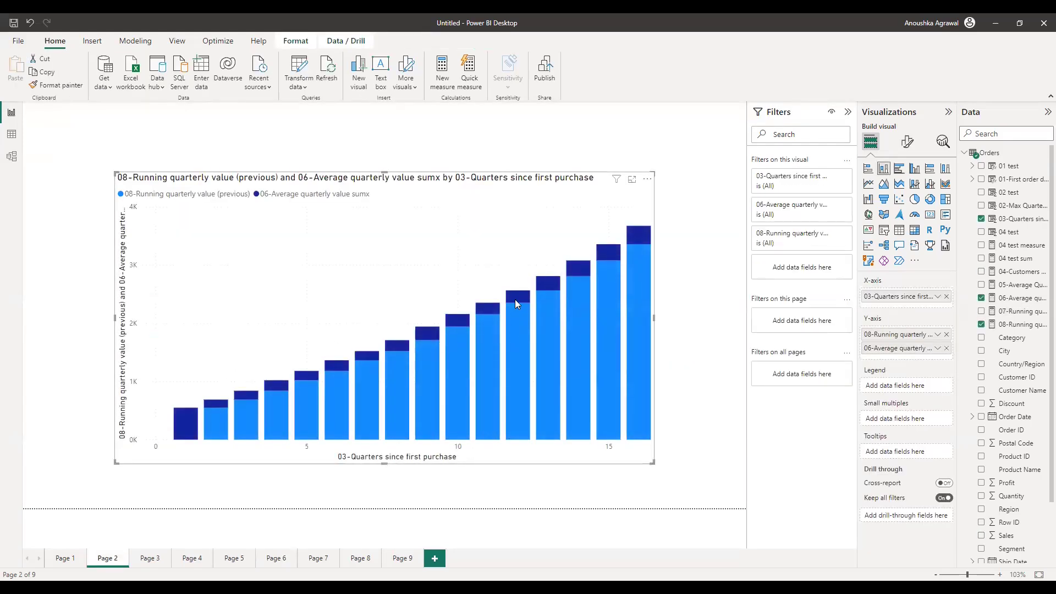
mouse_move(515, 299)
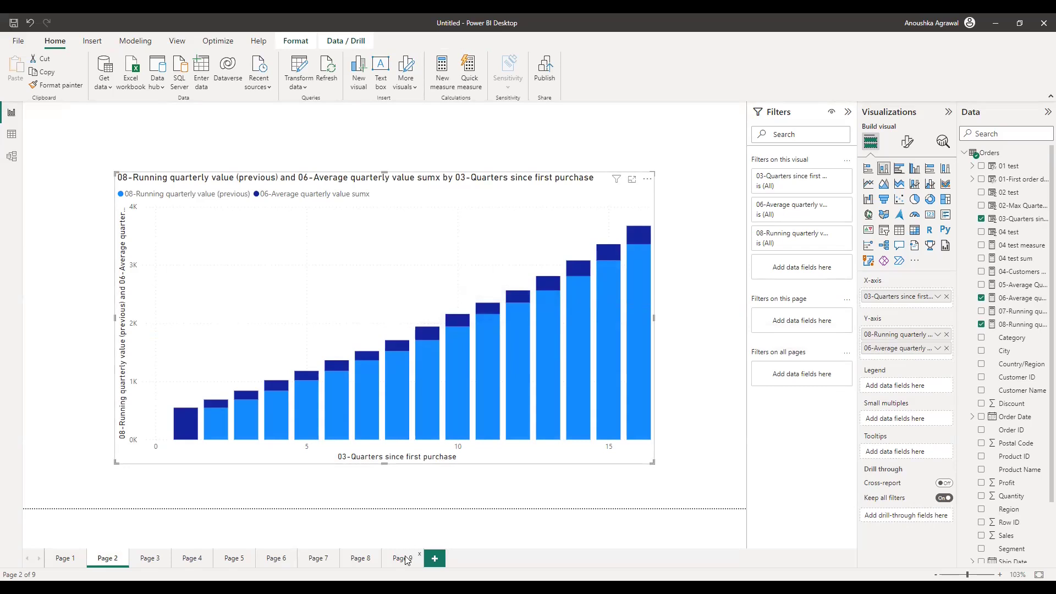
left_click(1006, 326)
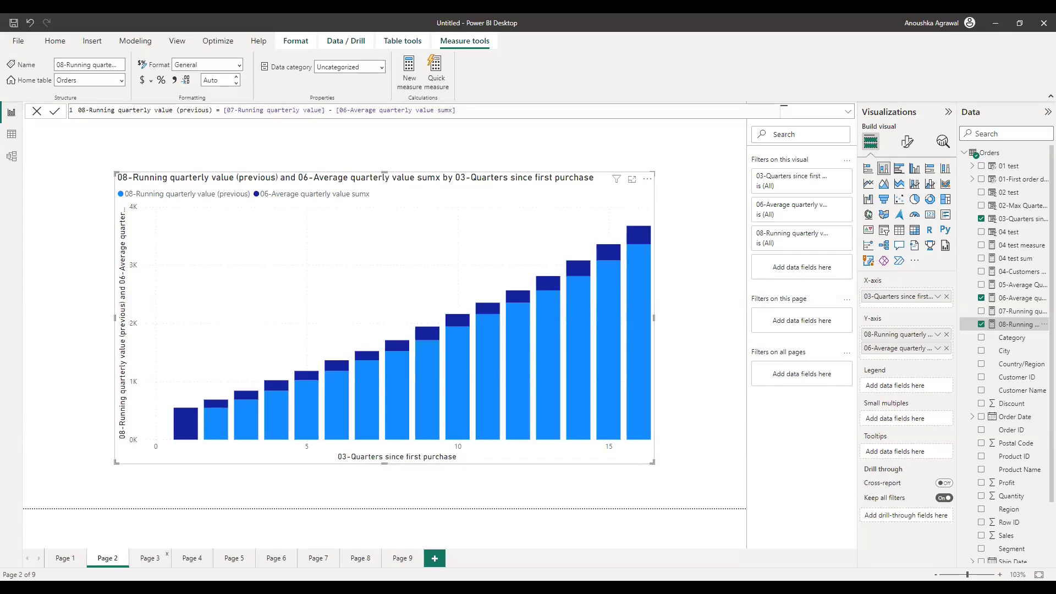
Open Page 8, move the quarterly value table over beside the Customer ID column, and widen it to fit all columns.
left_click(149, 558)
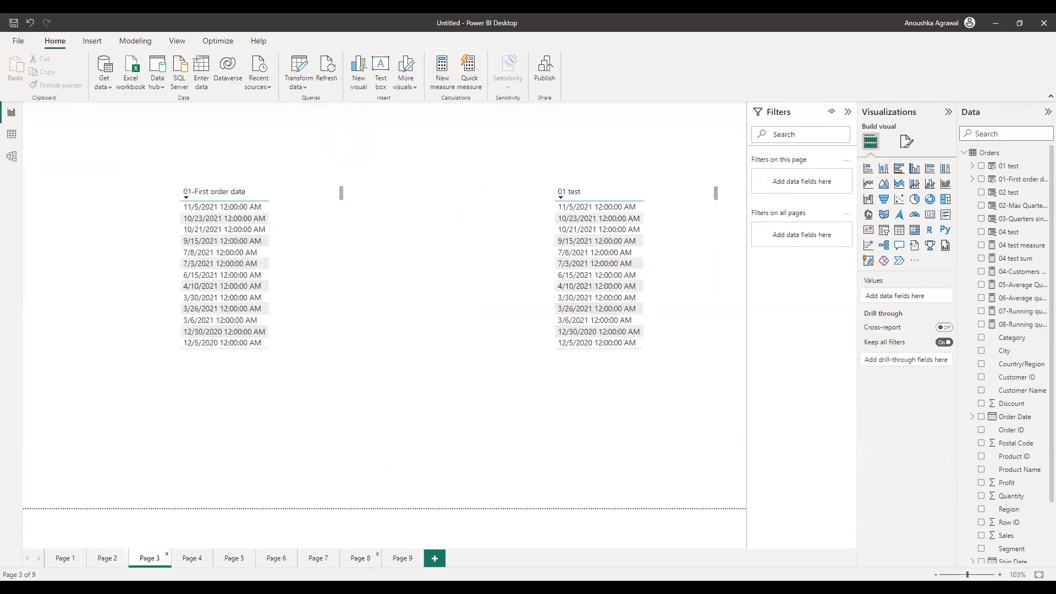
left_click(360, 558)
left_click_drag(628, 404, 423, 426)
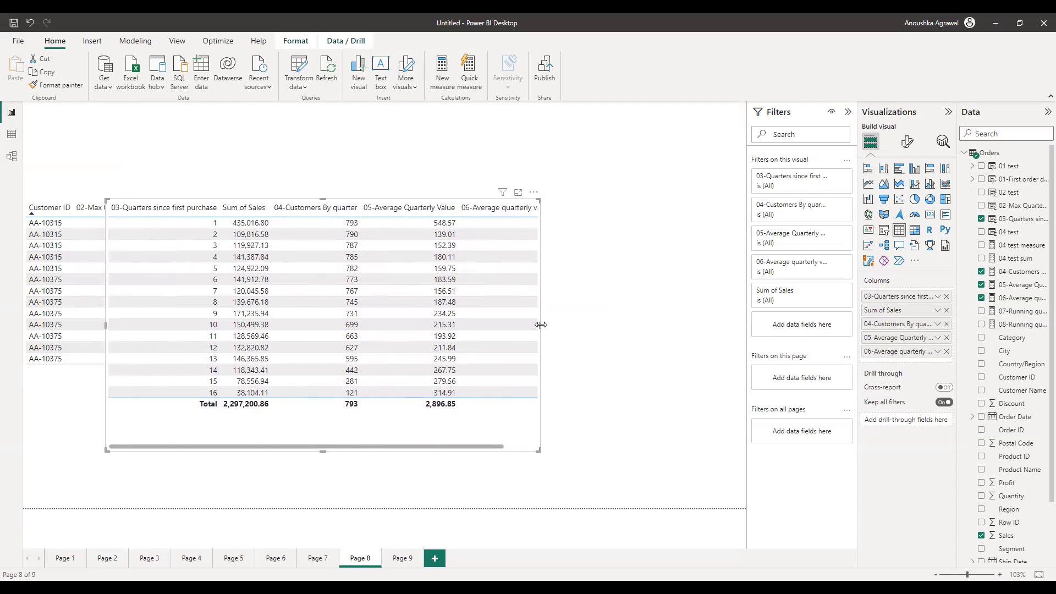
left_click_drag(541, 325, 746, 325)
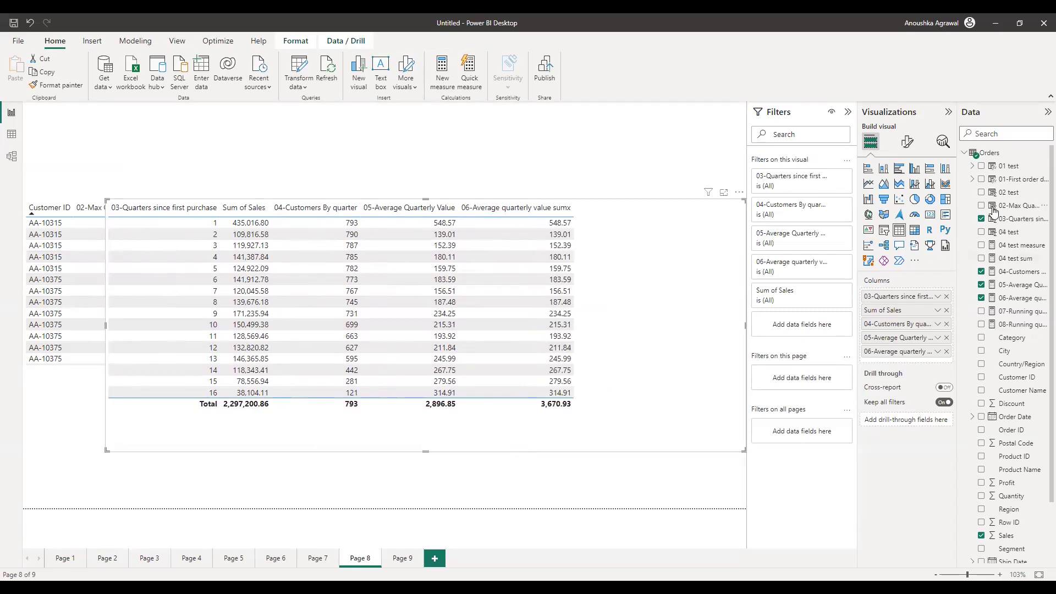
Add 08-Running quarterly value (previous) to the table with 07-Running quarterly value before it, and remove 05-Average Quarterly Value.
left_click_drag(996, 325, 933, 363)
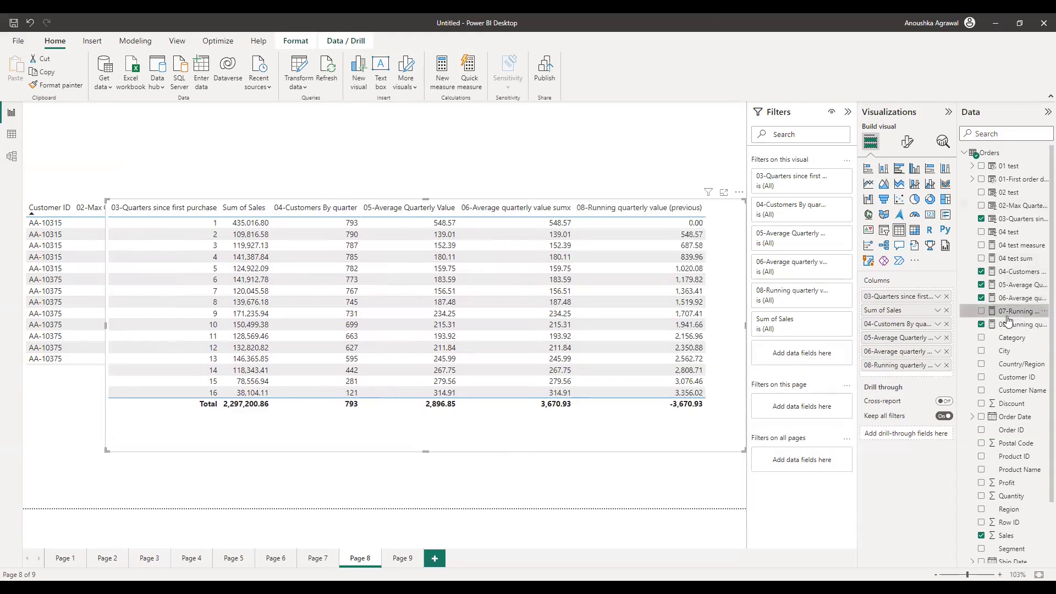
left_click_drag(933, 360, 934, 362)
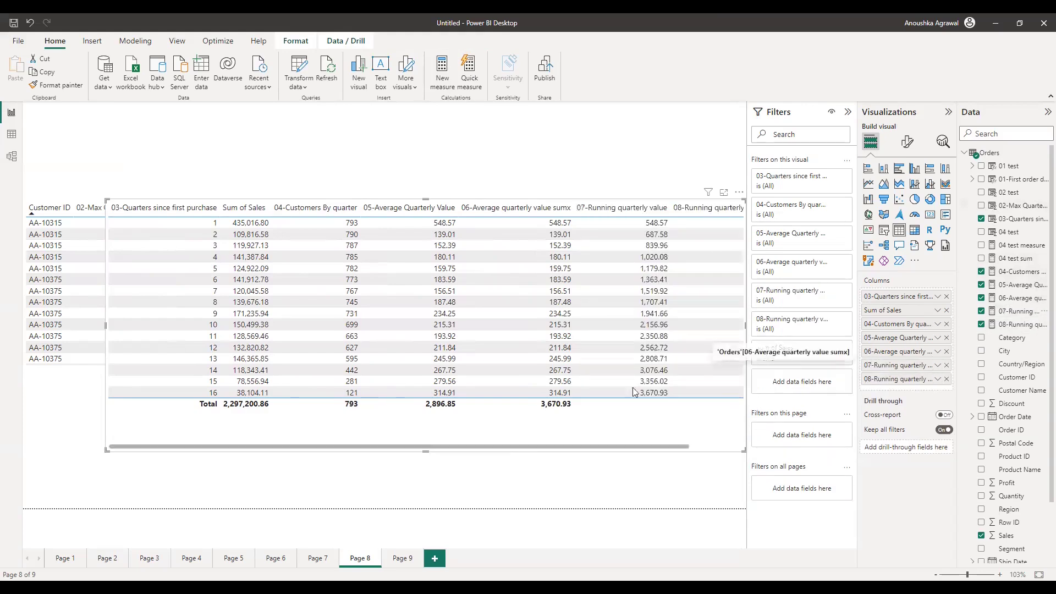
left_click(947, 338)
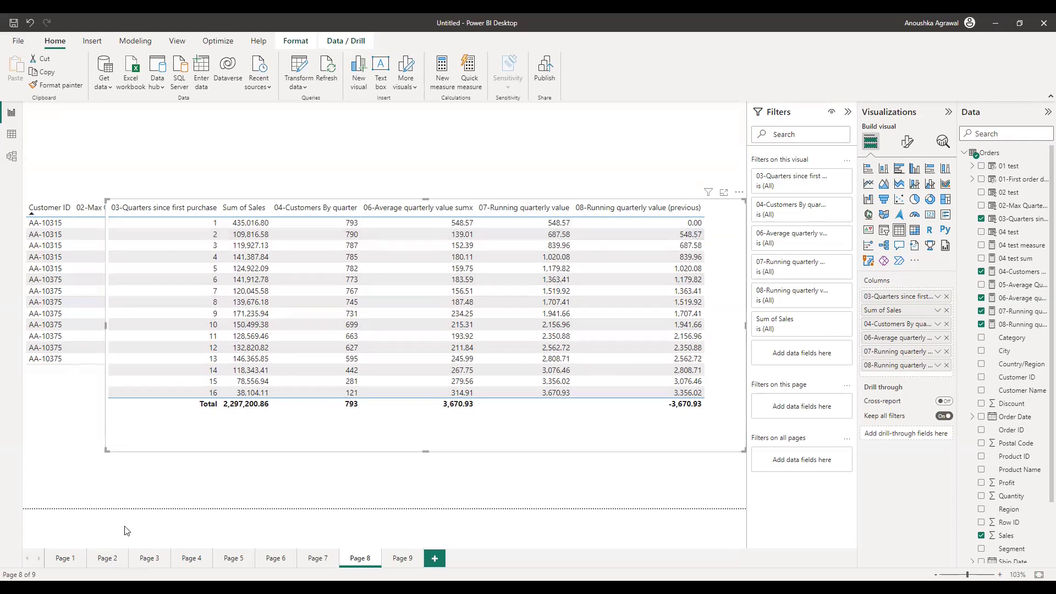
Inspect quarter 8's column in the stacked chart on Page 2 and enlarge the chart slightly from its upper-left corner.
left_click(108, 557)
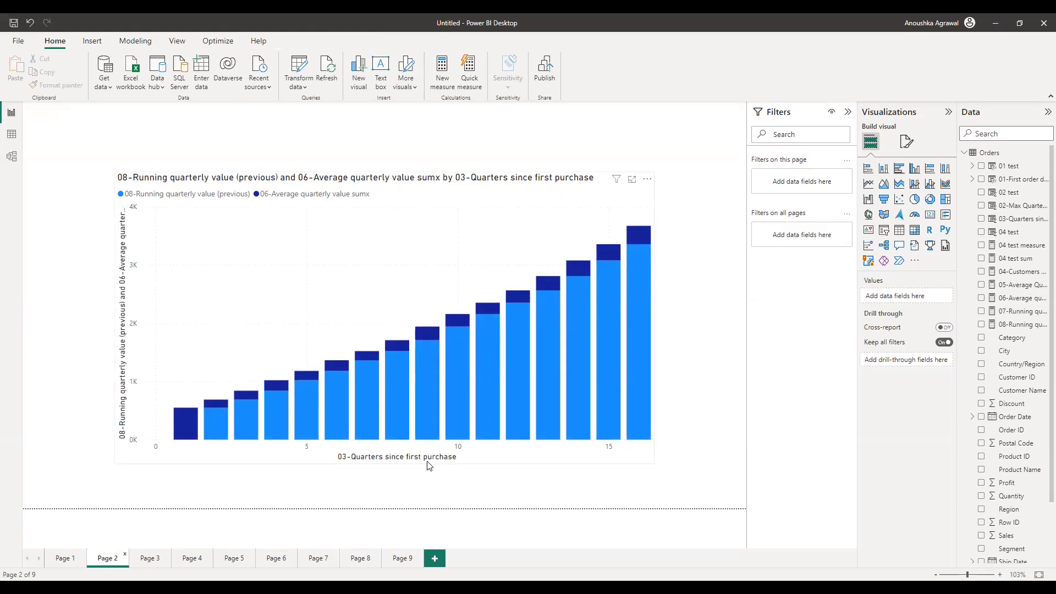
left_click(358, 465)
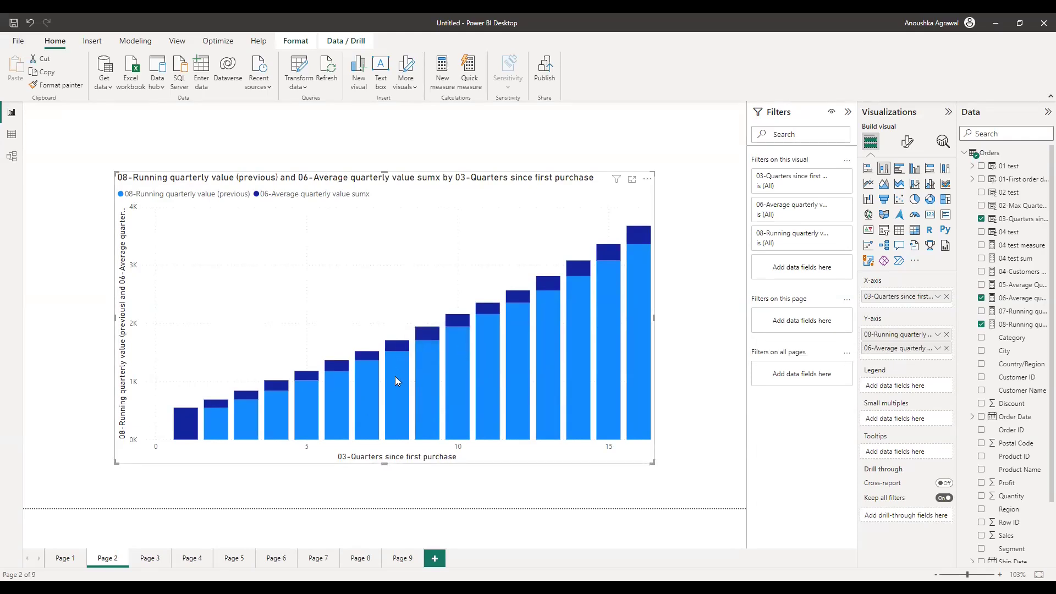
mouse_move(396, 377)
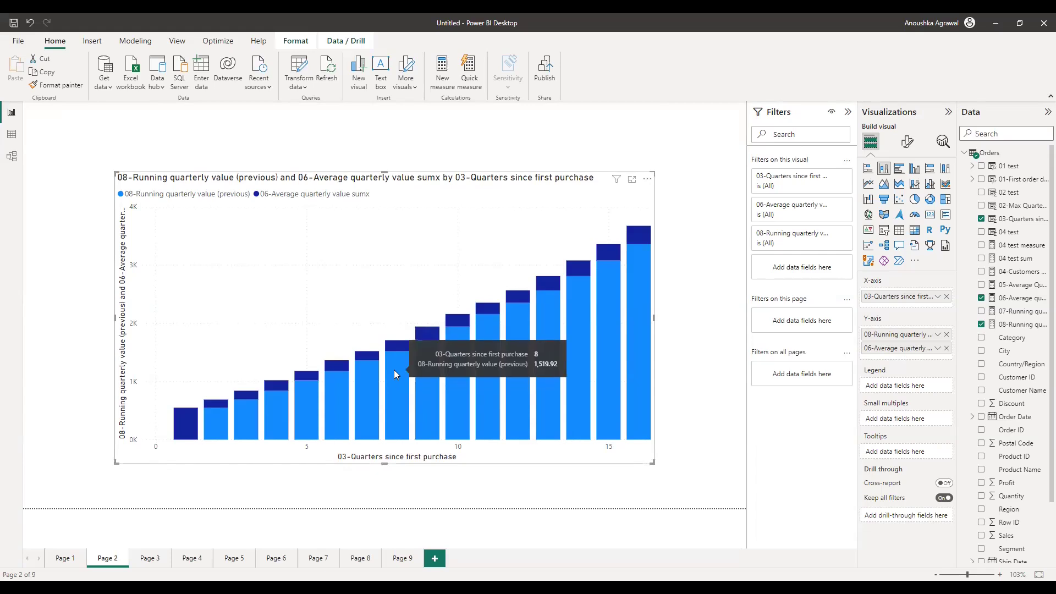
mouse_move(394, 346)
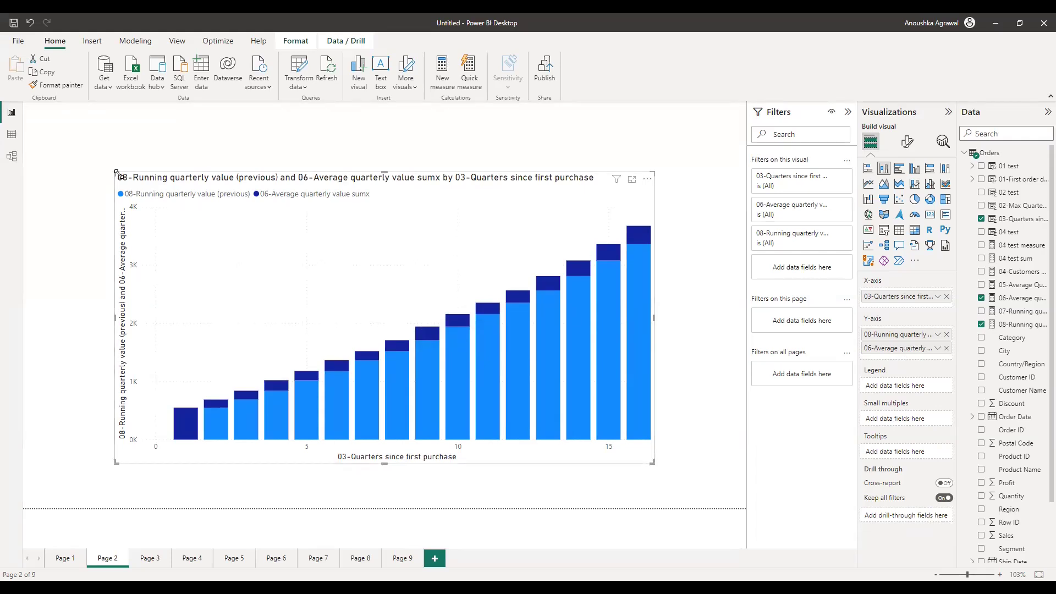
left_click_drag(116, 173, 95, 161)
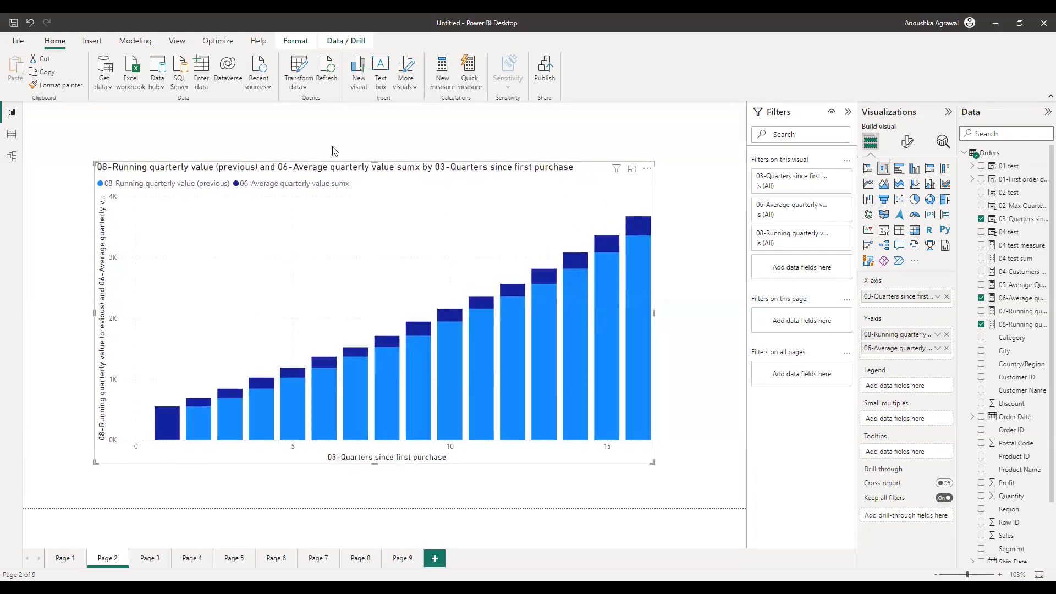